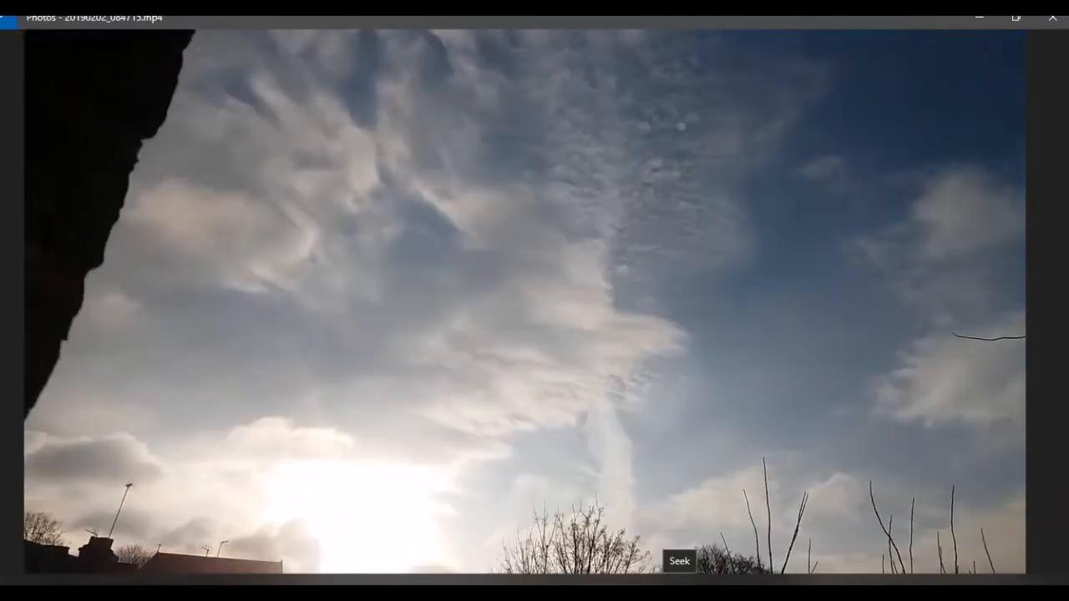
Skim 20190202_084715.mp4 at two further points in its timeline and leave full-screen playback
{"action": "left_click", "coordinate": [679, 579]}
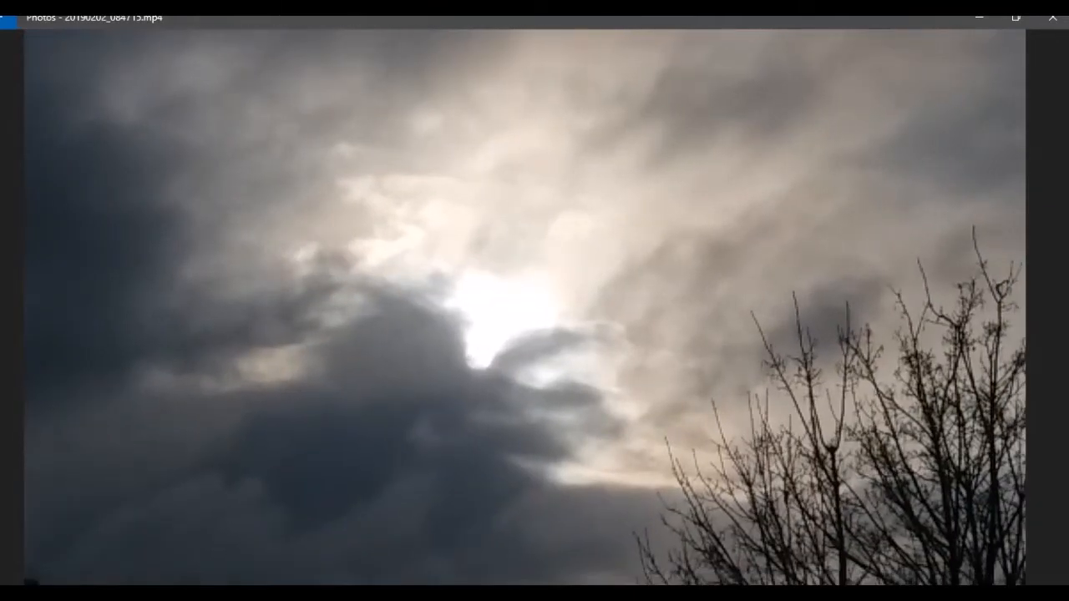
{"action": "left_click", "coordinate": [735, 580]}
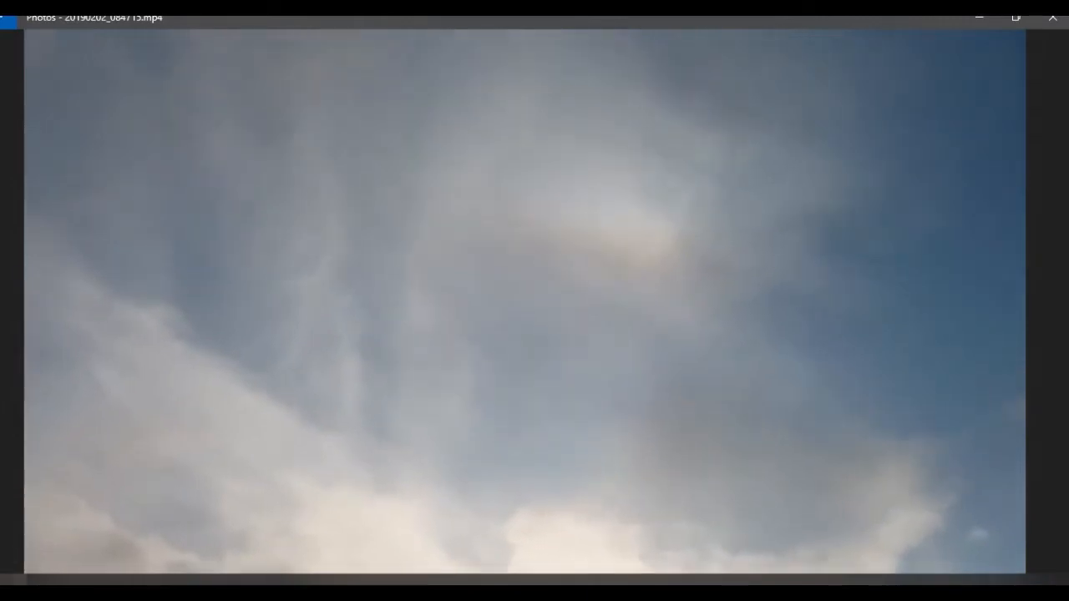
{"action": "key", "text": "Escape"}
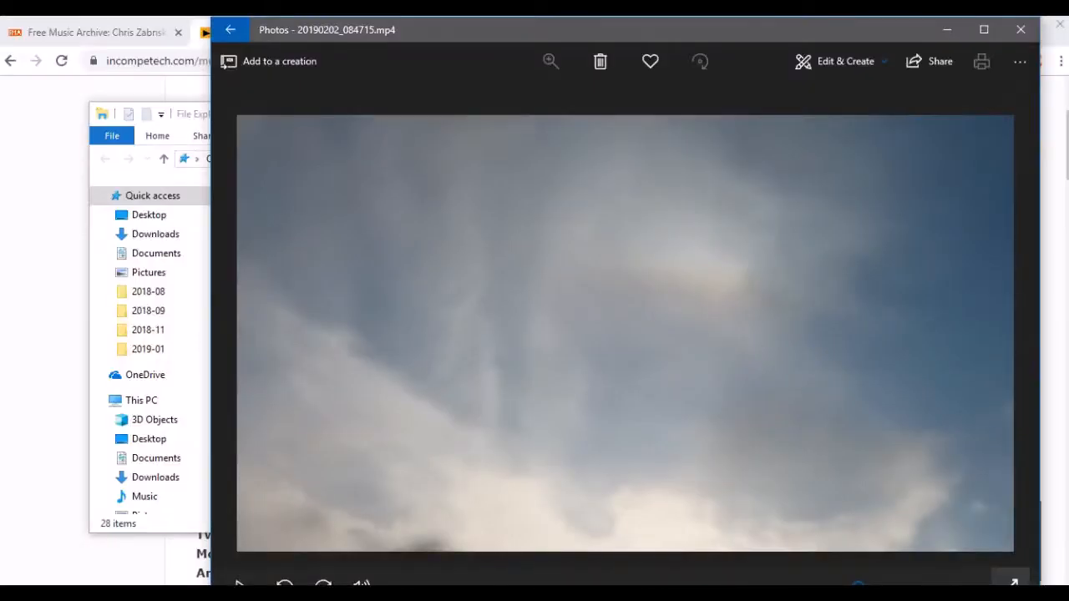
Create a video with text from 20190202_084715.mp4
{"action": "left_click_drag", "start_coordinate": [626, 29], "coordinate": [573, 22]}
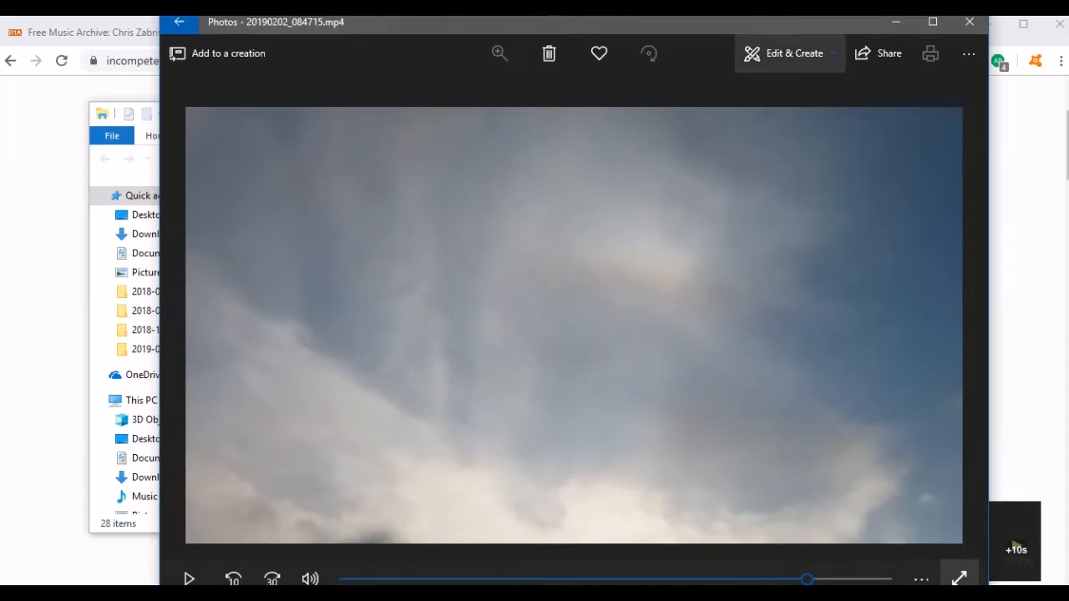
{"action": "left_click", "coordinate": [789, 53]}
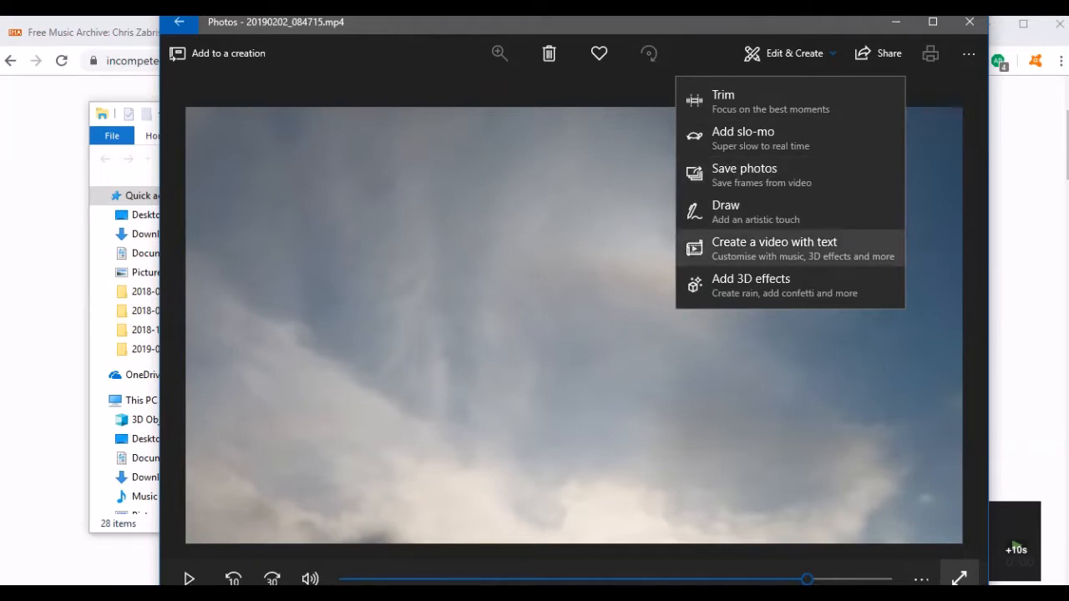
{"action": "left_click", "coordinate": [785, 248]}
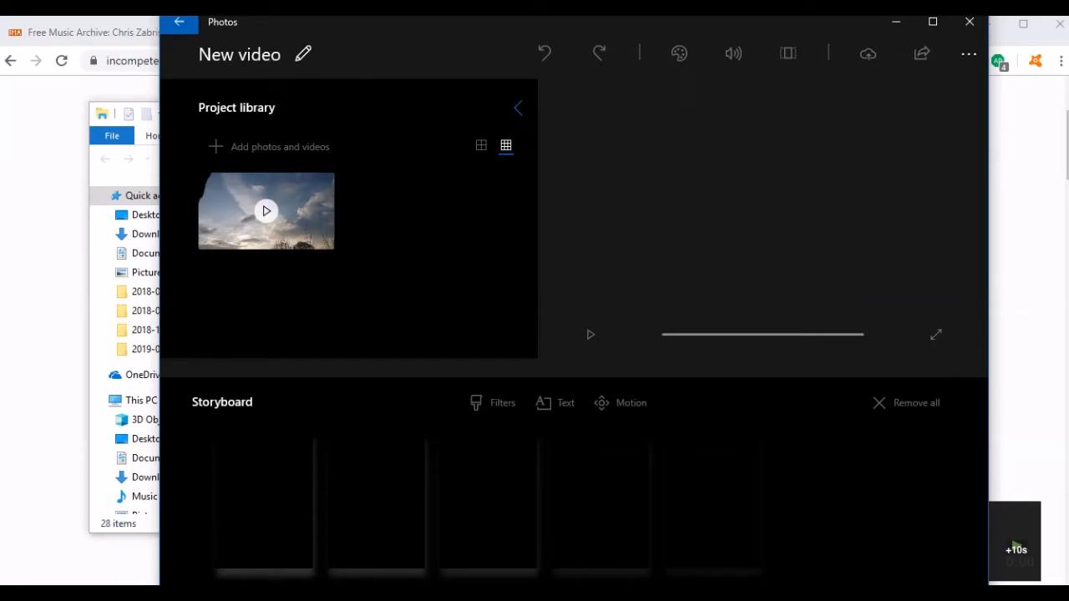
{"action": "left_click", "coordinate": [304, 54]}
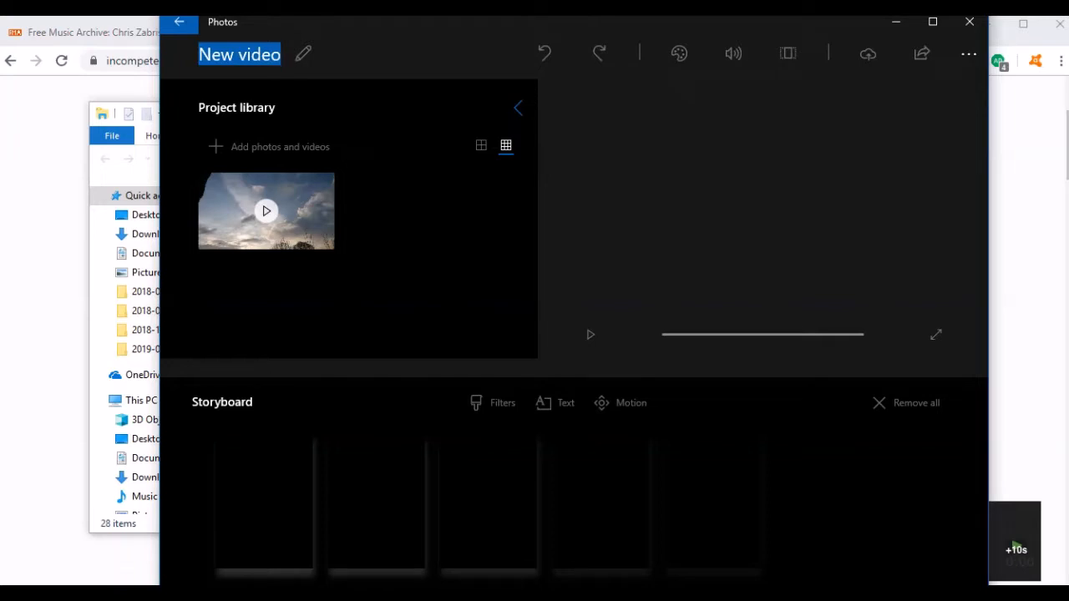
{"action": "key", "text": "Return"}
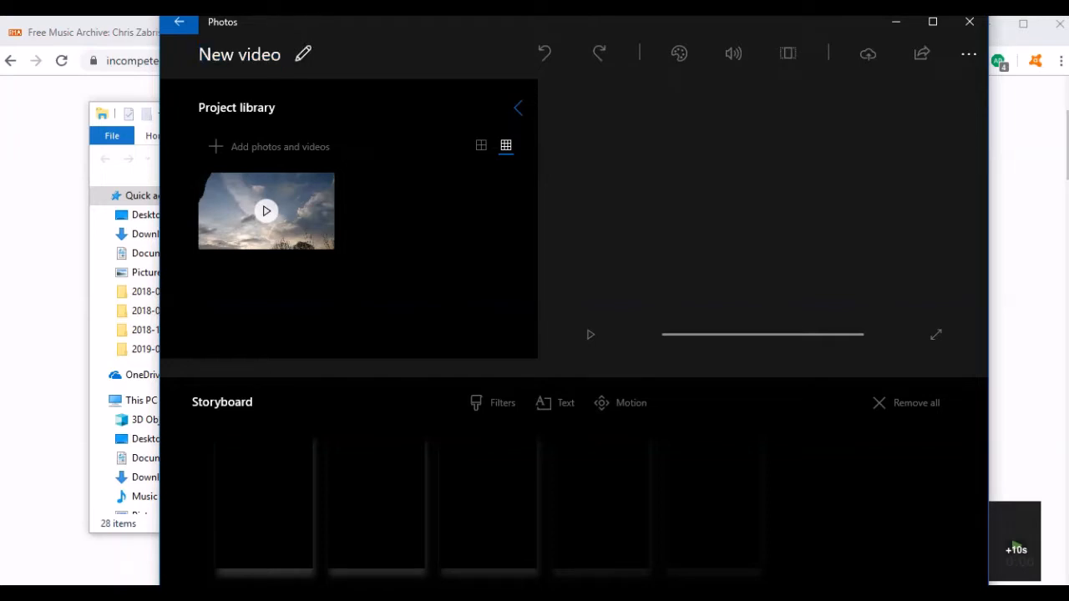
{"action": "left_click", "coordinate": [260, 54]}
{"action": "double_click", "coordinate": [260, 54]}
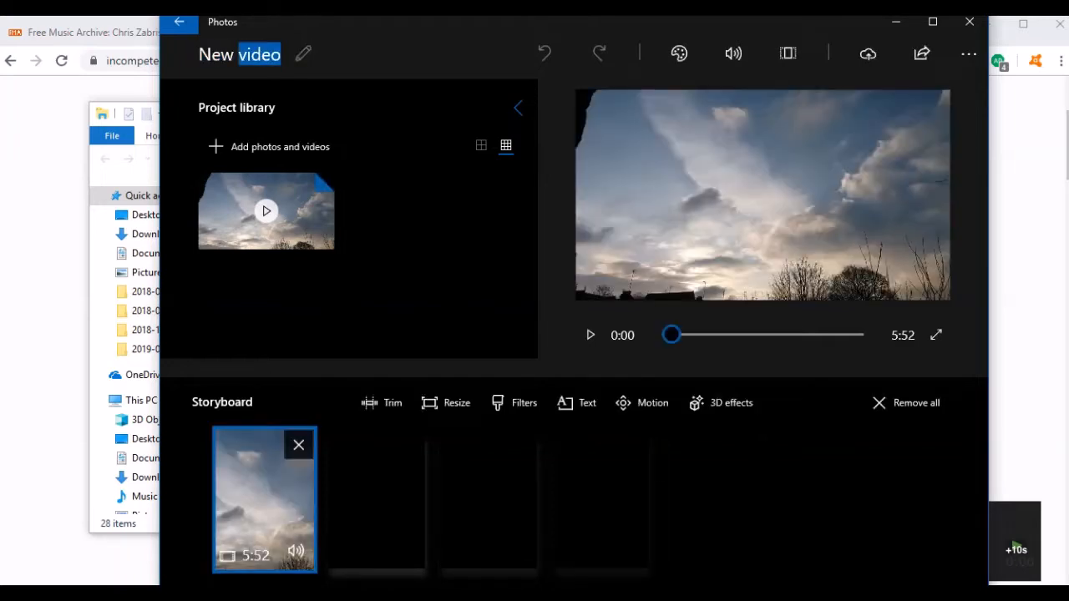
{"action": "key", "text": "Return"}
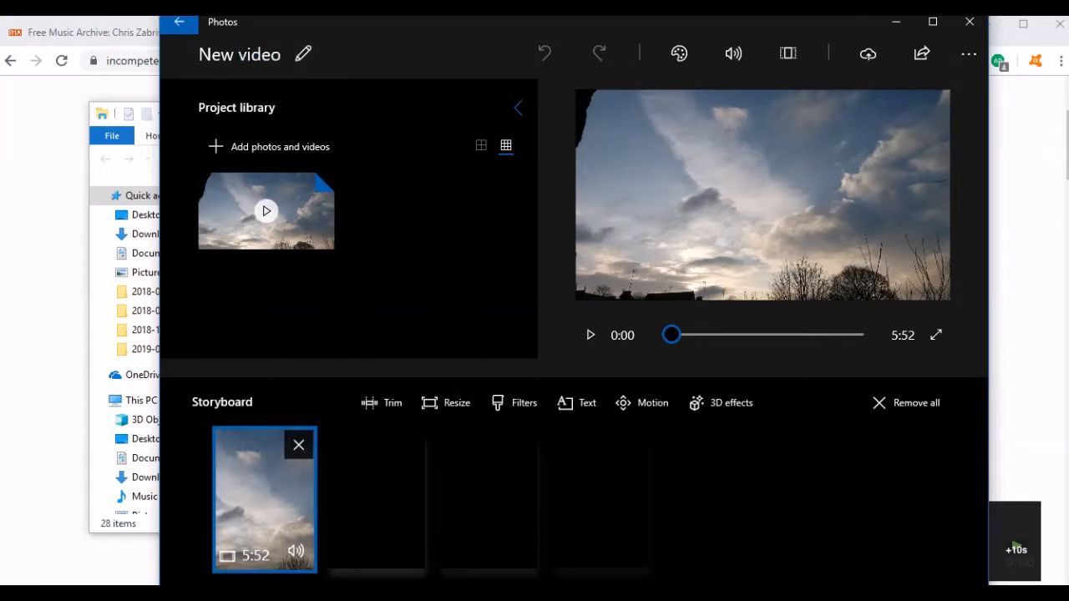
{"action": "left_click", "coordinate": [239, 55]}
{"action": "double_click", "coordinate": [259, 54]}
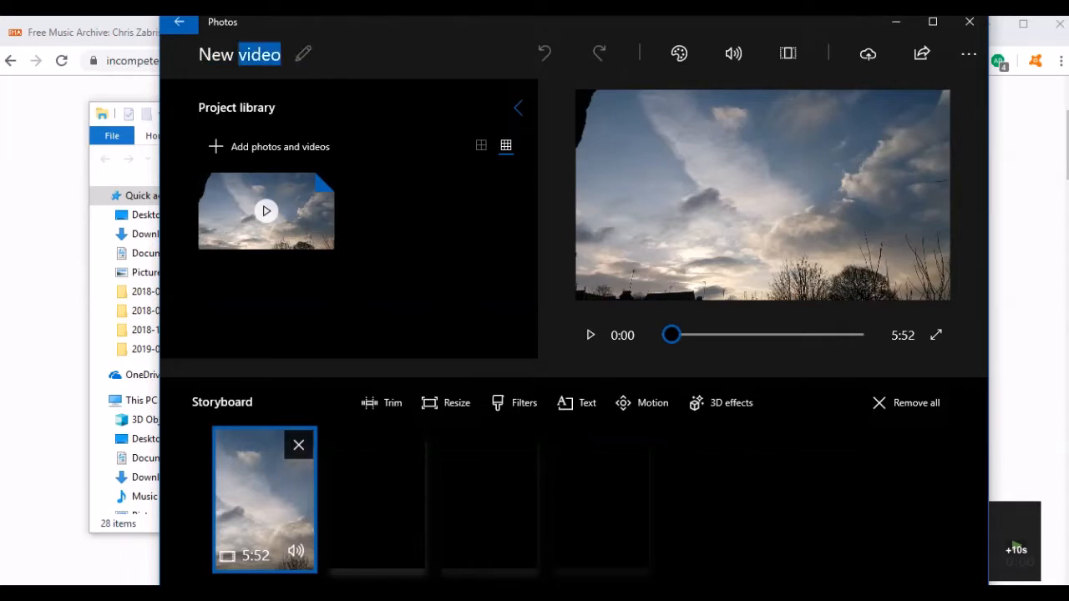
{"action": "left_click", "coordinate": [303, 53]}
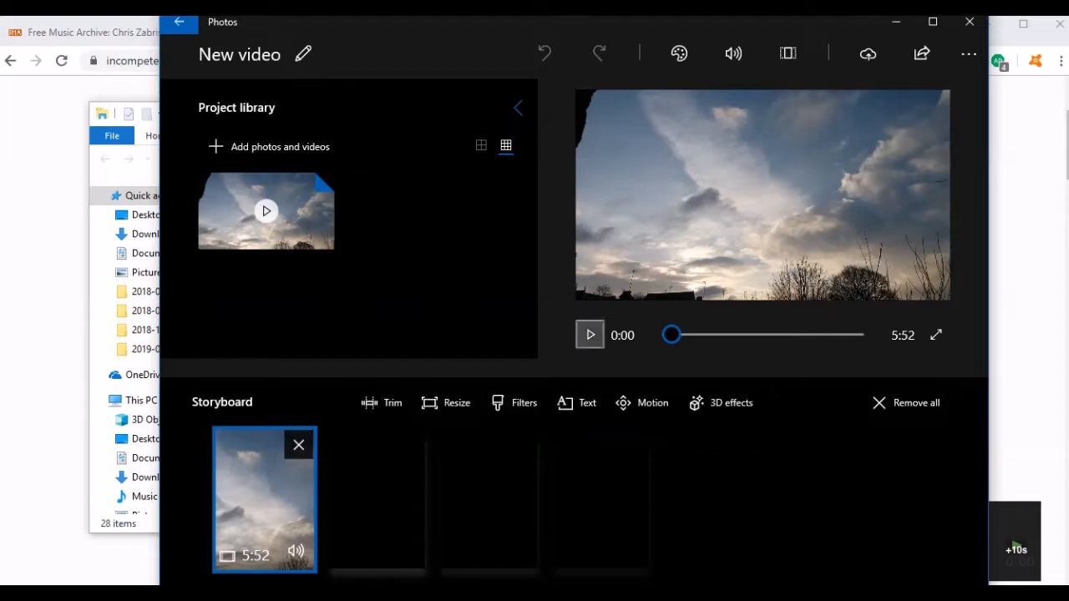
Preview the first seconds of the storyboard clip and mute the clip's audio
{"action": "left_click", "coordinate": [589, 335]}
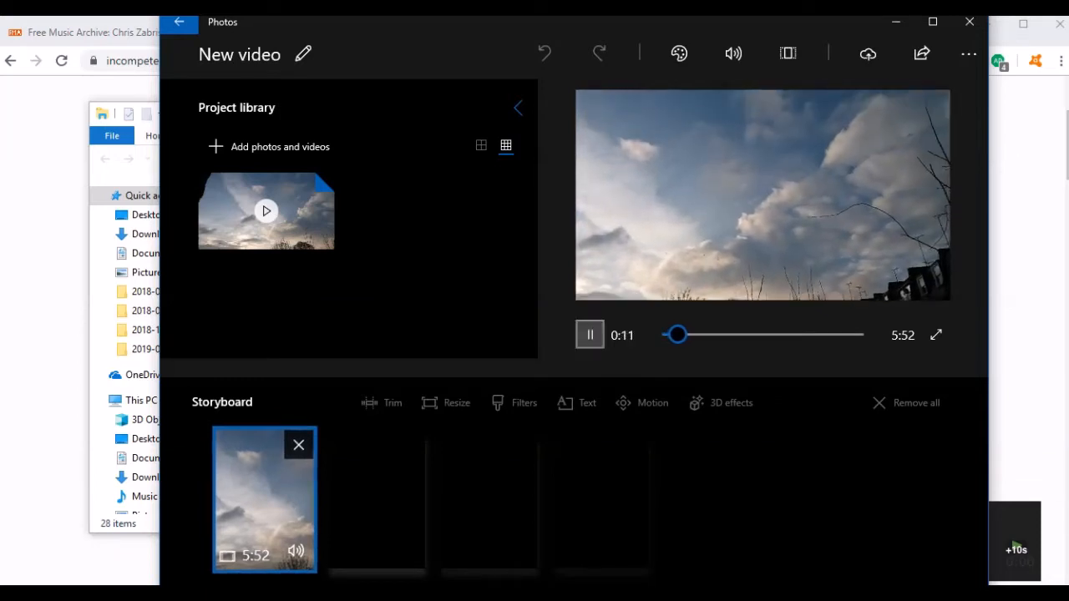
{"action": "left_click", "coordinate": [590, 335]}
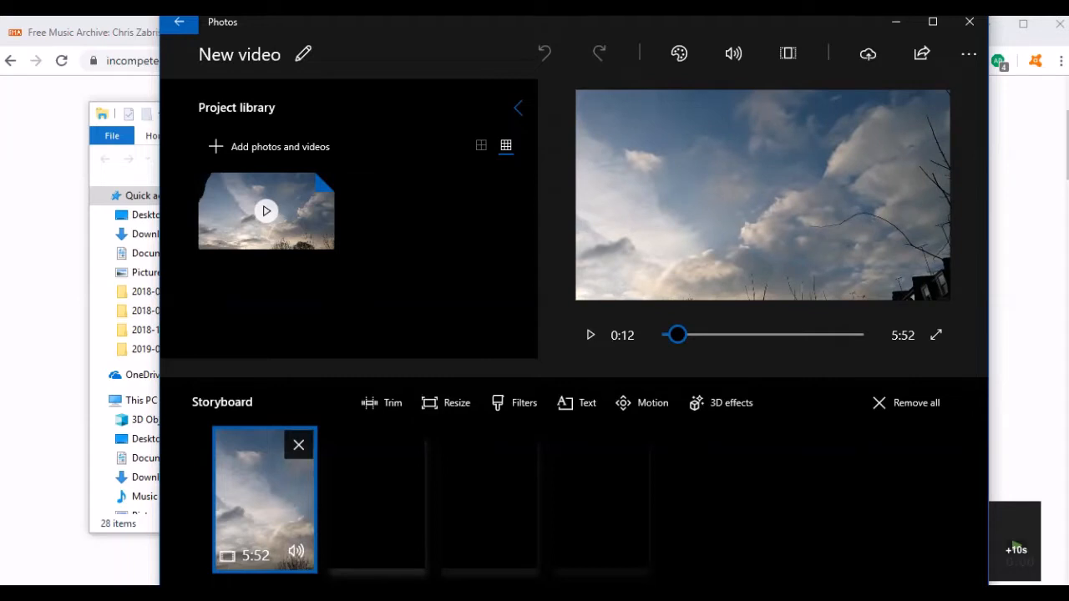
{"action": "left_click", "coordinate": [296, 551]}
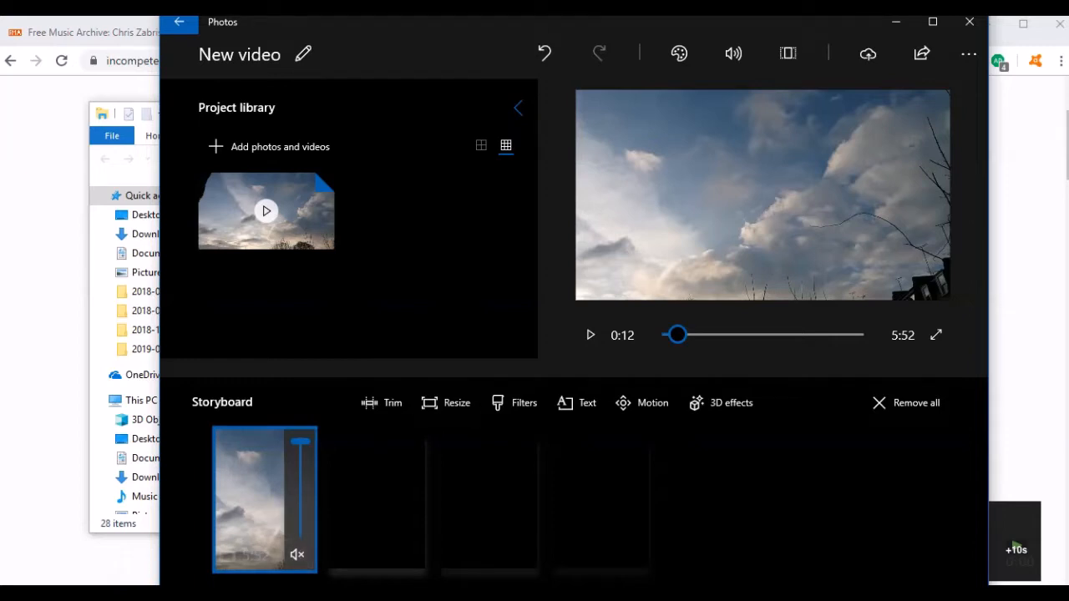
Trim the storyboard clip to start at 3:12 and end at 5:52, and preview the trimmed clip
{"action": "left_click", "coordinate": [590, 335]}
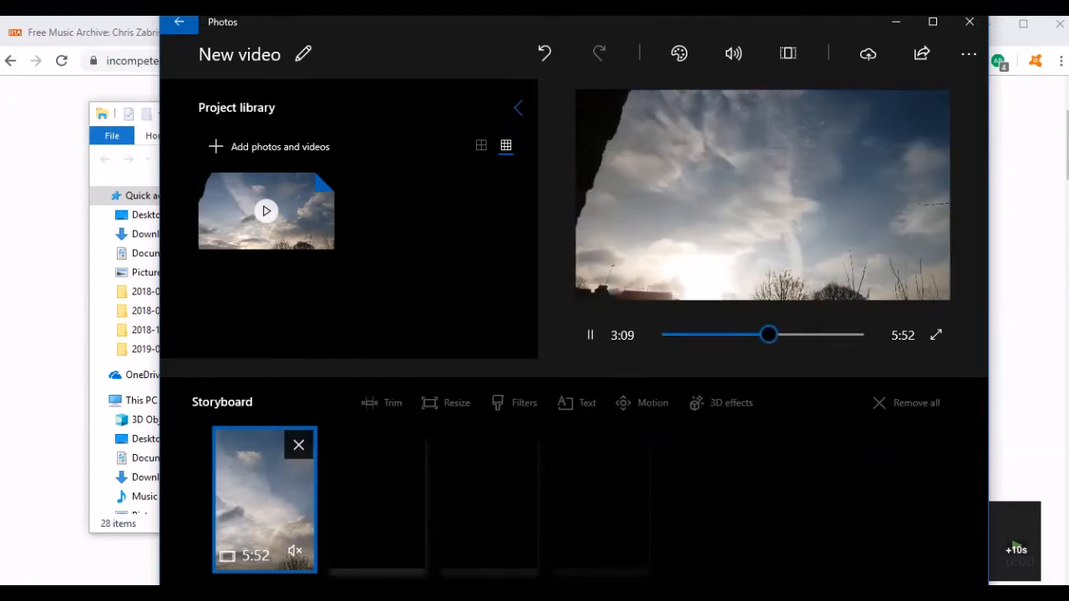
{"action": "left_click", "coordinate": [589, 335]}
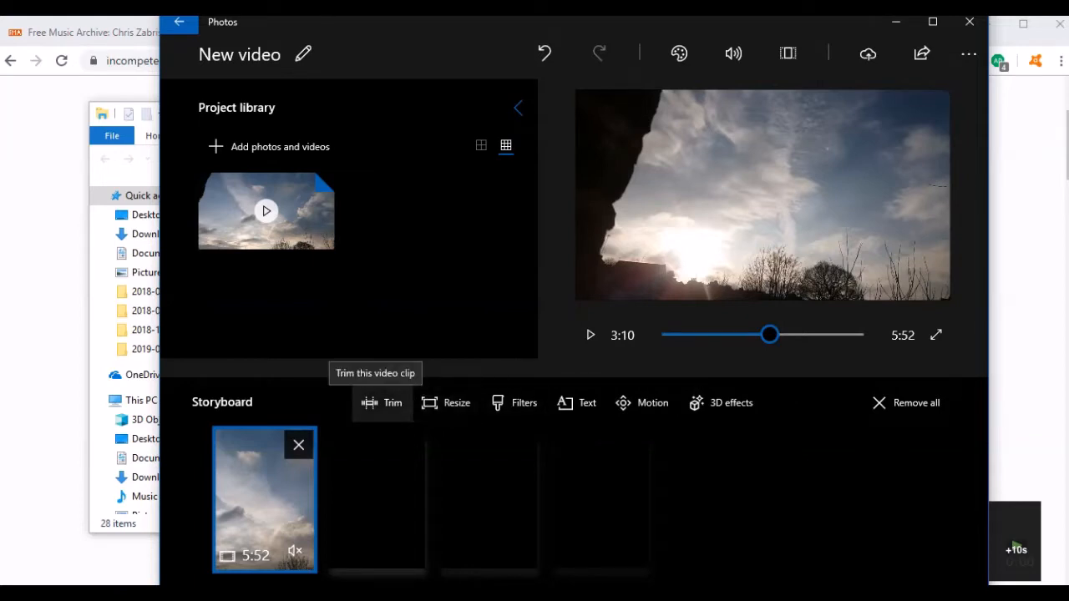
{"action": "left_click", "coordinate": [382, 402]}
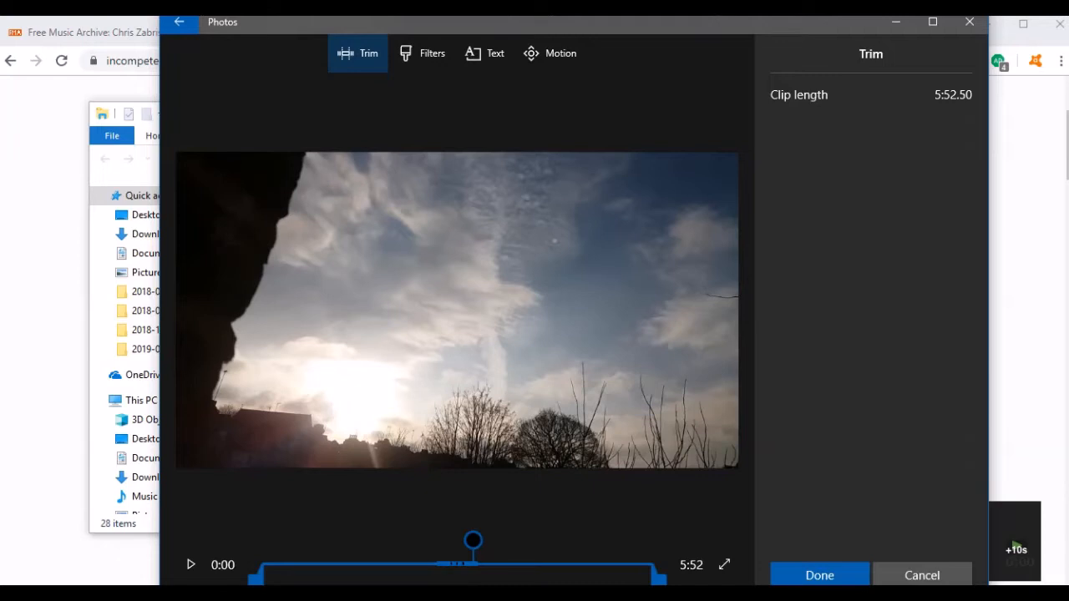
{"action": "left_click_drag", "start_coordinate": [255, 576], "coordinate": [470, 577]}
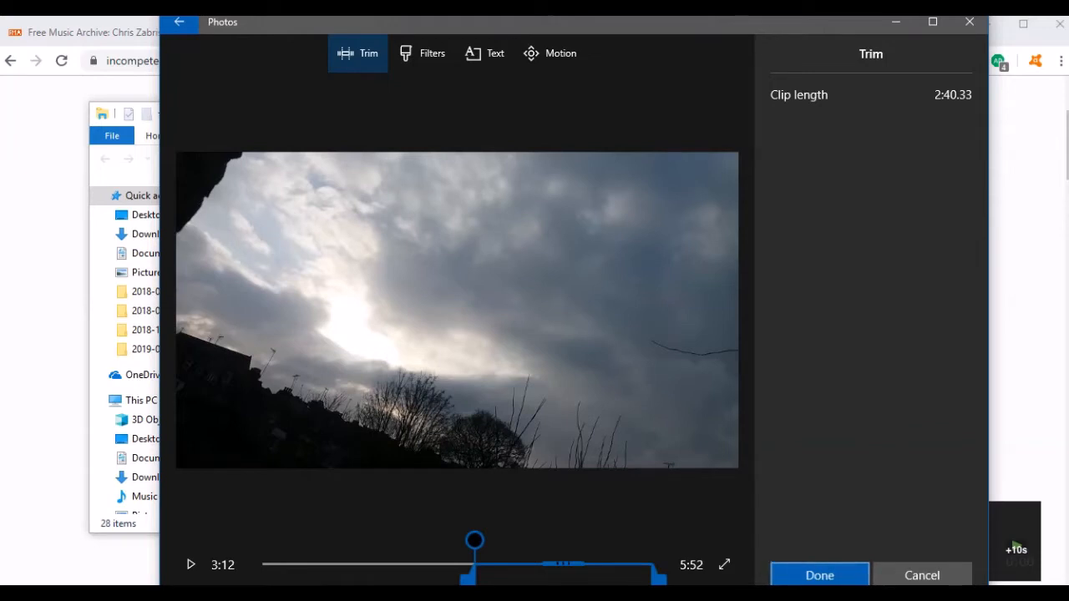
{"action": "left_click", "coordinate": [820, 575]}
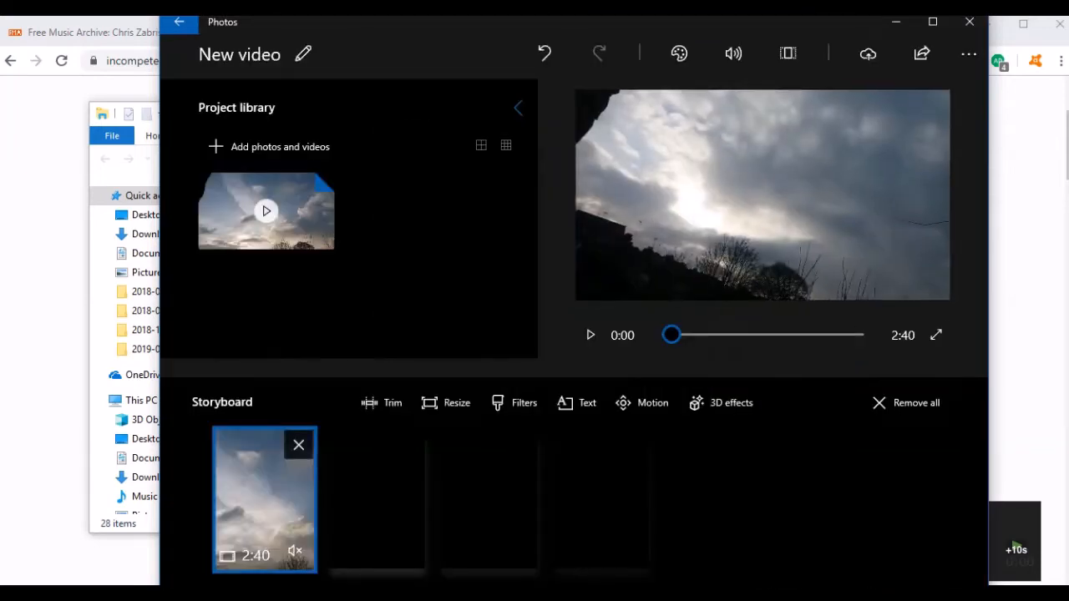
{"action": "left_click", "coordinate": [589, 335]}
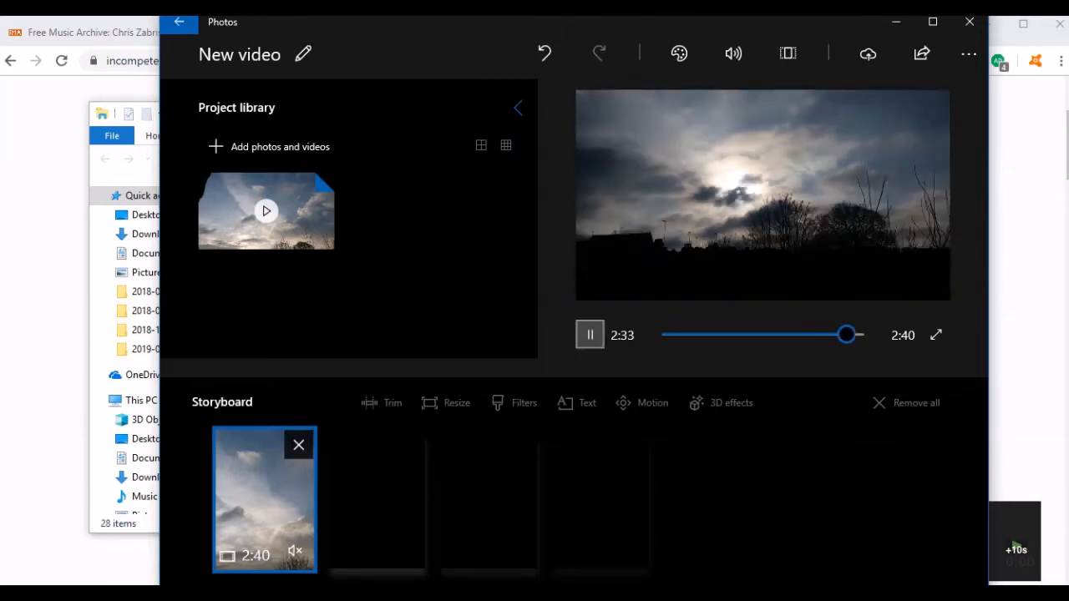
{"action": "left_click", "coordinate": [590, 335]}
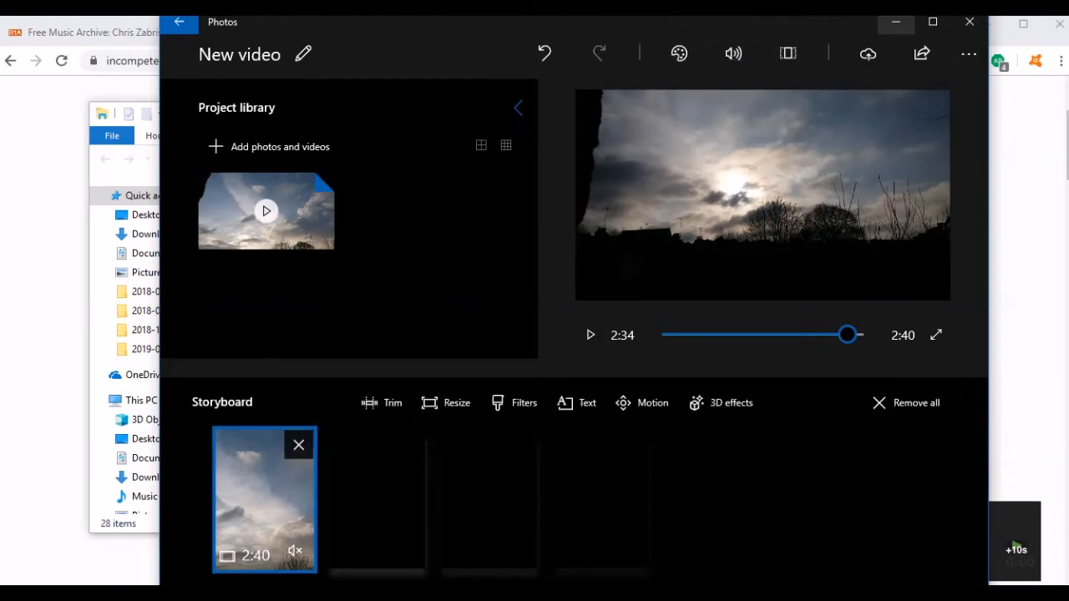
Switch to the incompetech music search in the browser, closing File Explorer, and listen to and download "Gymnopedie No. 2" as an mp3
{"action": "left_click", "coordinate": [896, 22]}
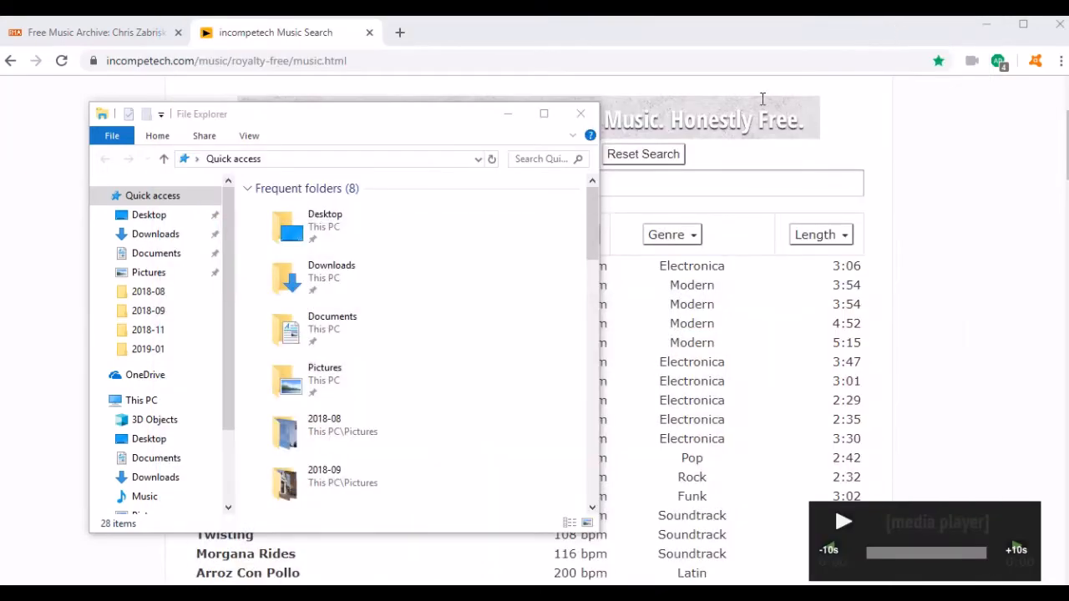
{"action": "left_click", "coordinate": [580, 114]}
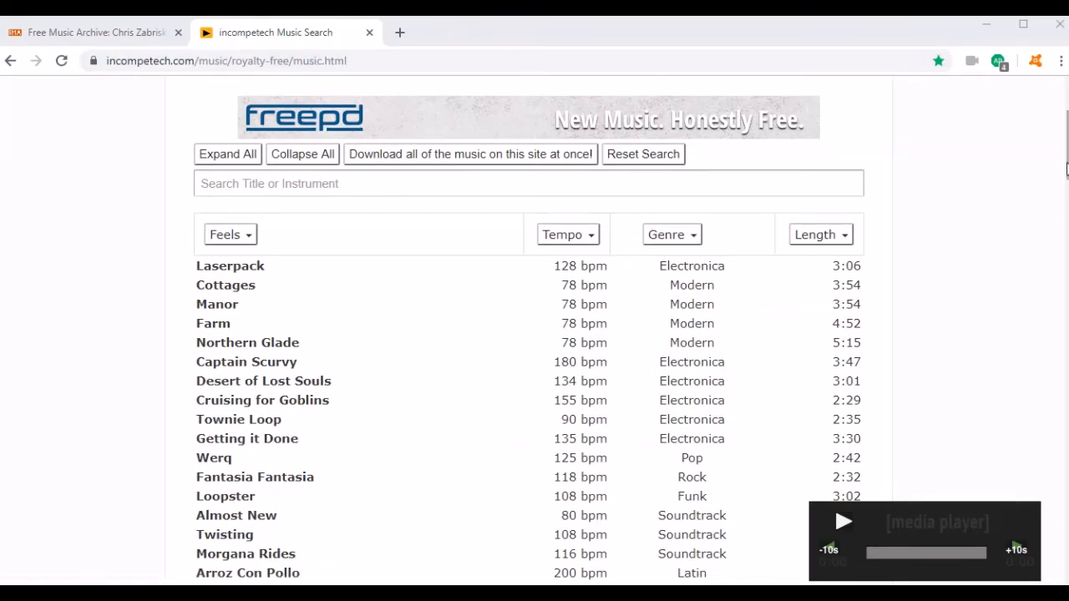
{"action": "scroll", "coordinate": [535, 334], "scroll_direction": "up", "scroll_amount": 2}
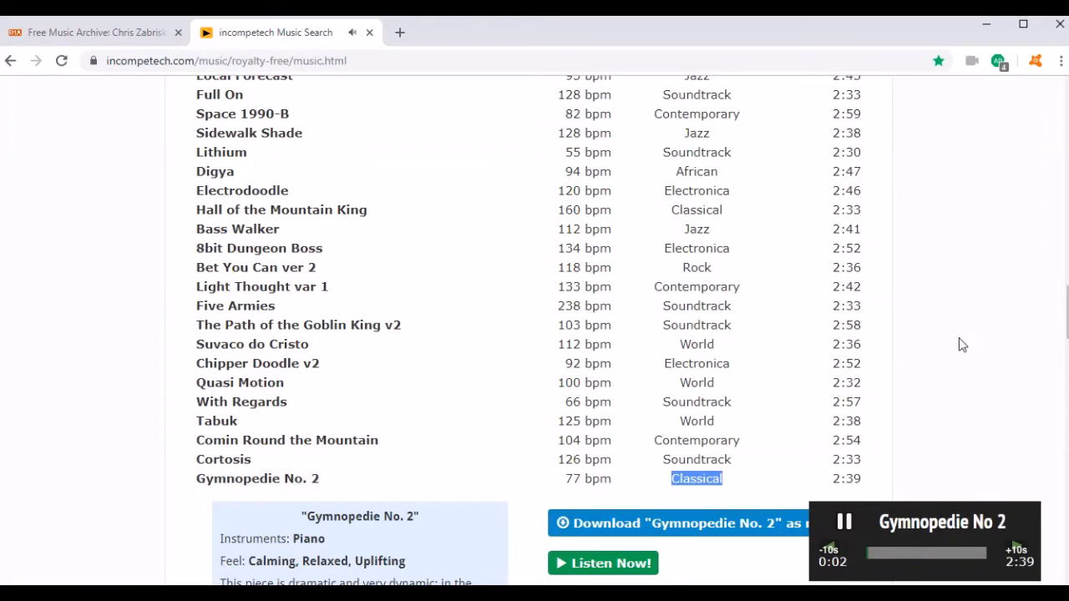
{"action": "scroll", "coordinate": [1021, 324], "scroll_direction": "down", "scroll_amount": 3}
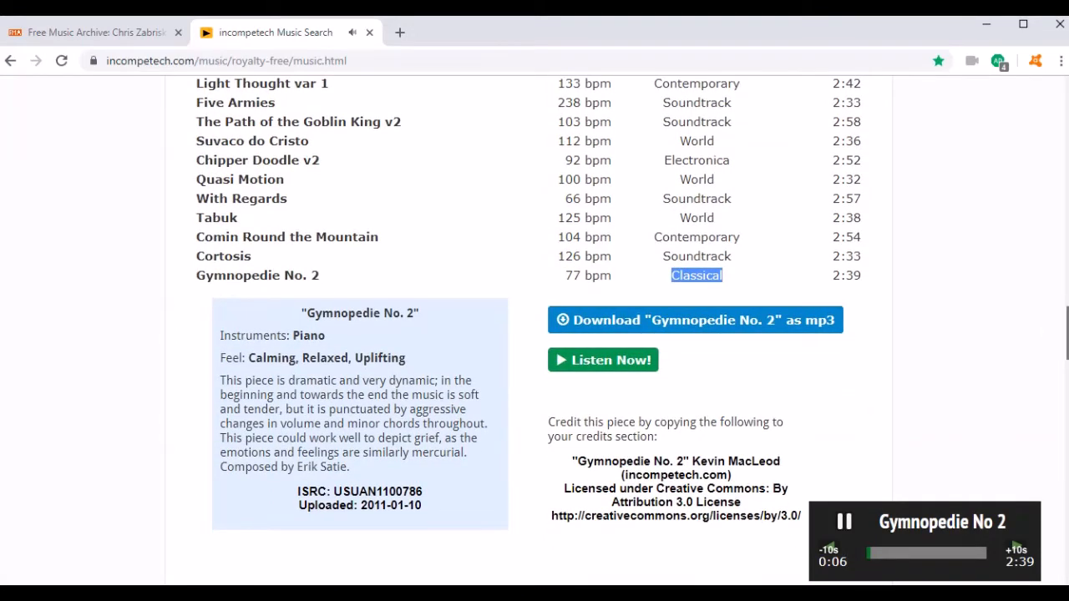
{"action": "scroll", "coordinate": [1033, 351], "scroll_direction": "down", "scroll_amount": 2}
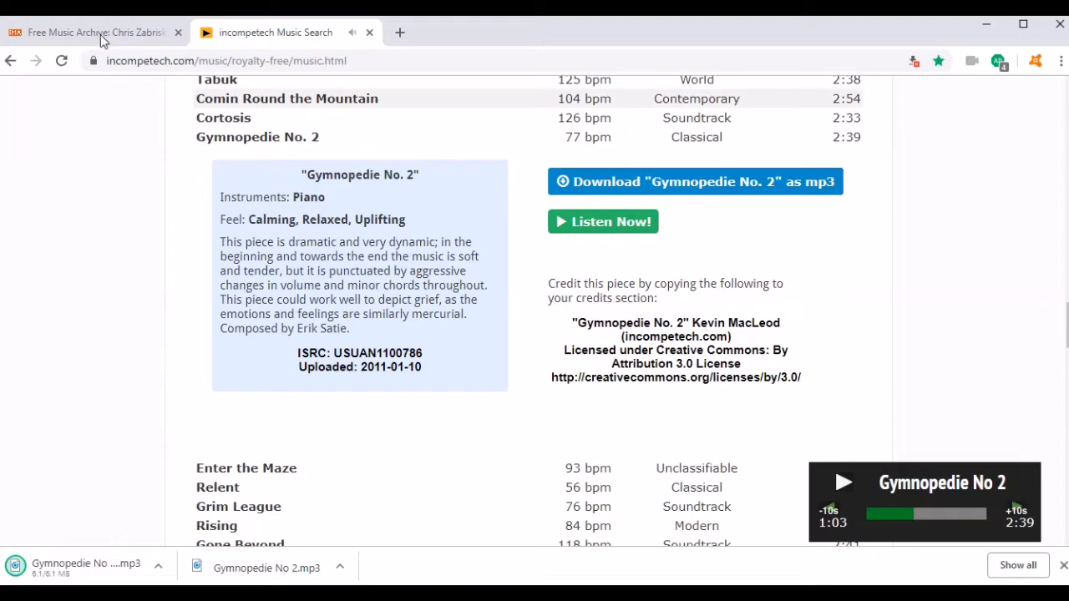
Browse the Chris Zabriskie page on Free Music Archive and preview "Remember Trees?" from the album Music from Neptune Flux
{"action": "left_click", "coordinate": [130, 36]}
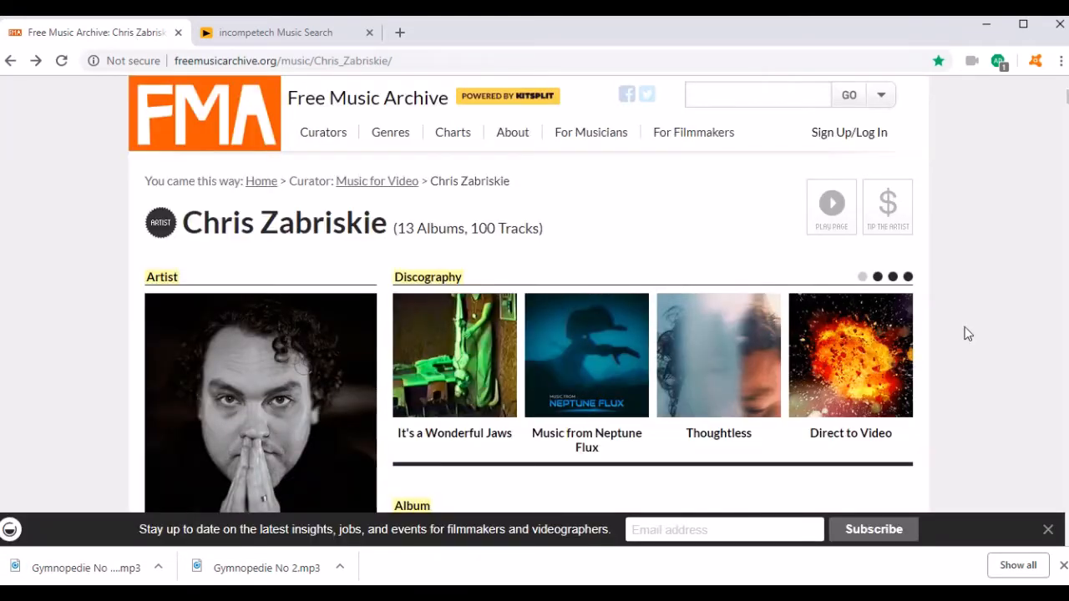
{"action": "scroll", "coordinate": [966, 332], "scroll_direction": "down", "scroll_amount": 6}
{"action": "scroll", "coordinate": [966, 332], "scroll_direction": "down", "scroll_amount": 3}
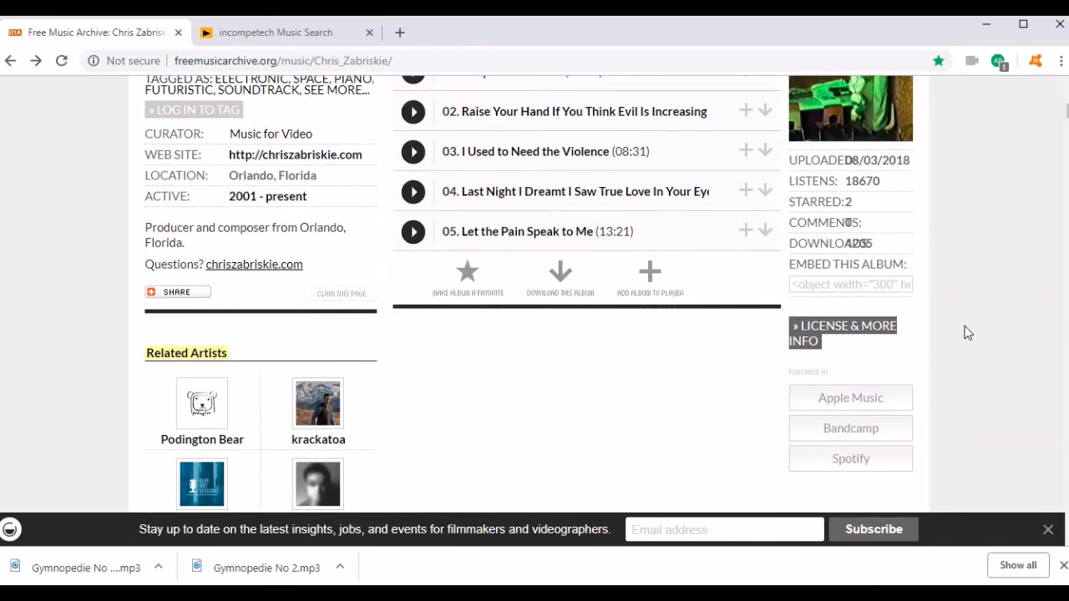
{"action": "scroll", "coordinate": [969, 330], "scroll_direction": "down", "scroll_amount": 4}
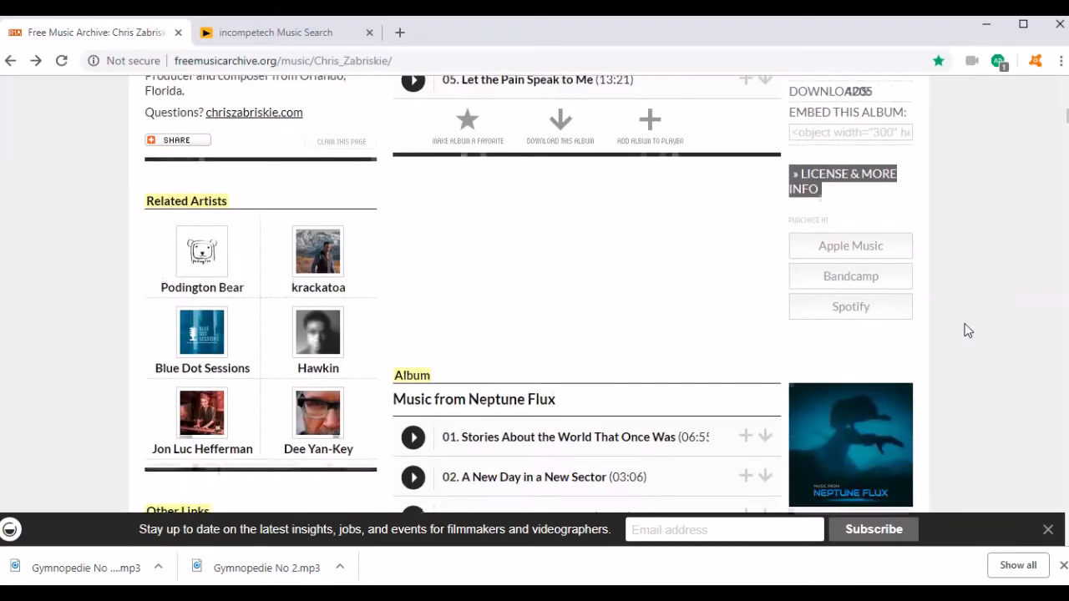
{"action": "scroll", "coordinate": [981, 313], "scroll_direction": "down", "scroll_amount": 1}
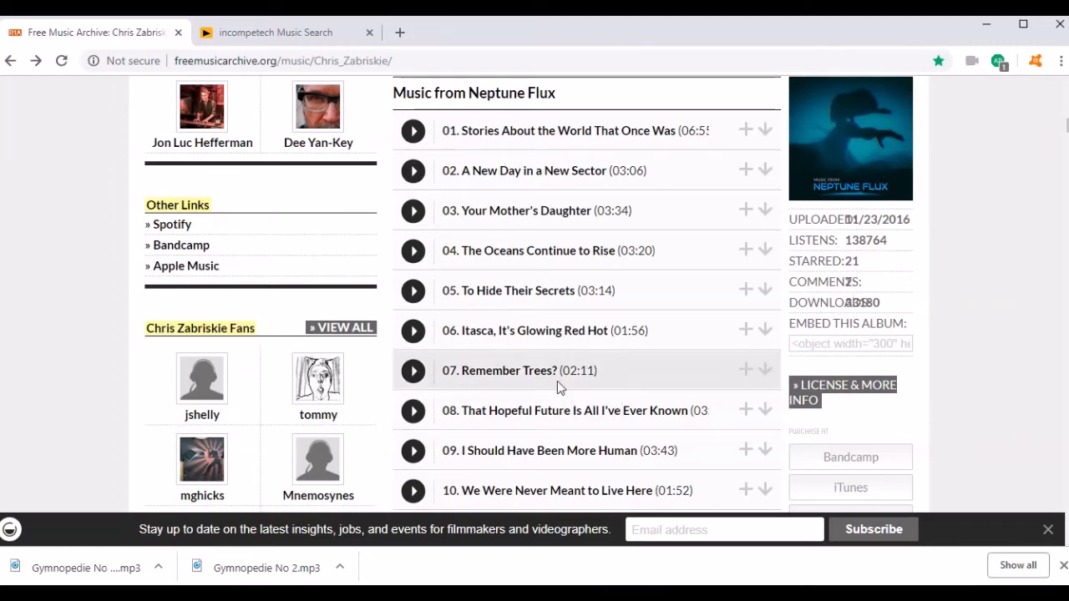
{"action": "left_click", "coordinate": [413, 372]}
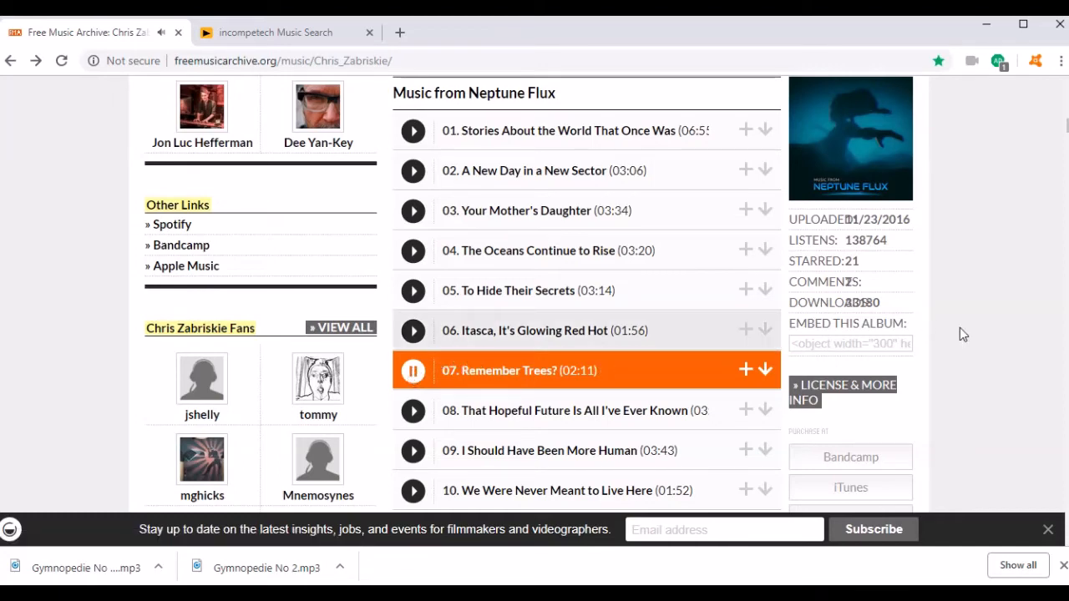
{"action": "left_click", "coordinate": [412, 371]}
{"action": "scroll", "coordinate": [413, 371], "scroll_direction": "down", "scroll_amount": 1}
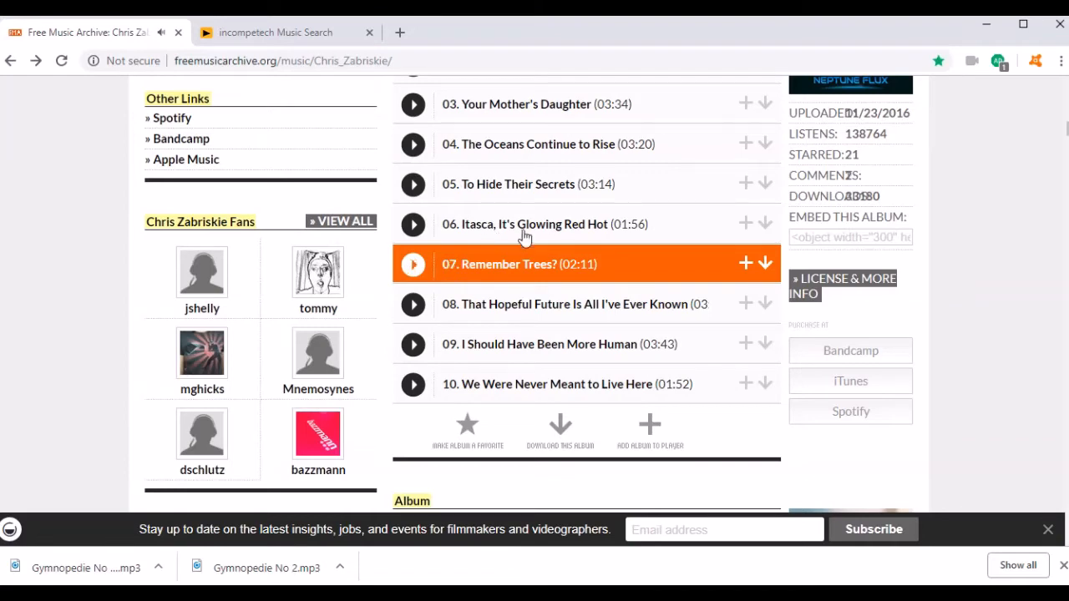
Switch back to the video project in Photos, open its background music choices and browse the recommended tracks
{"action": "left_click", "coordinate": [1058, 27]}
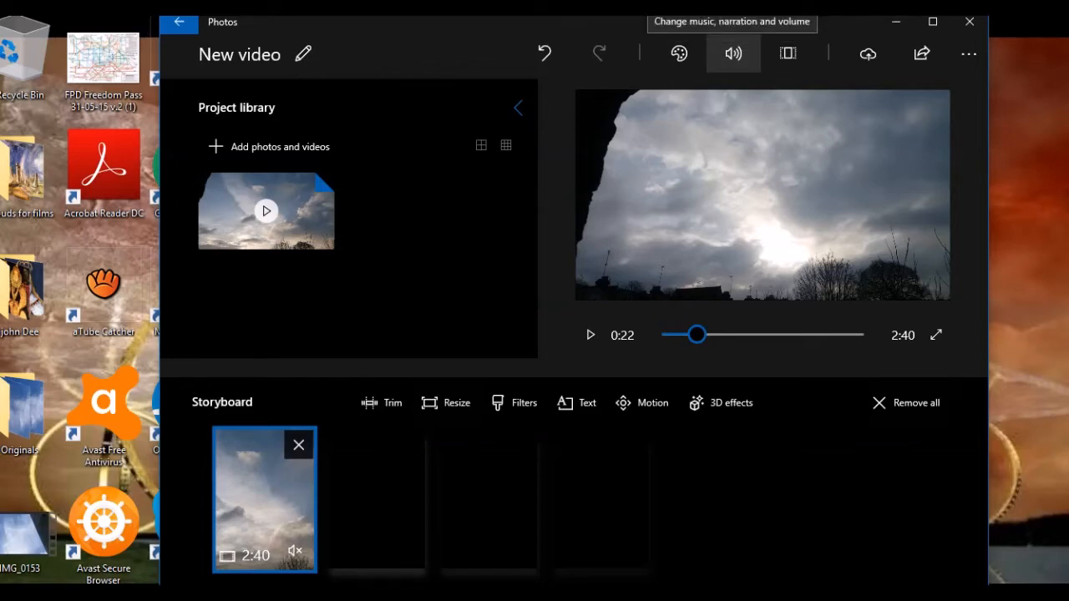
{"action": "left_click", "coordinate": [734, 53]}
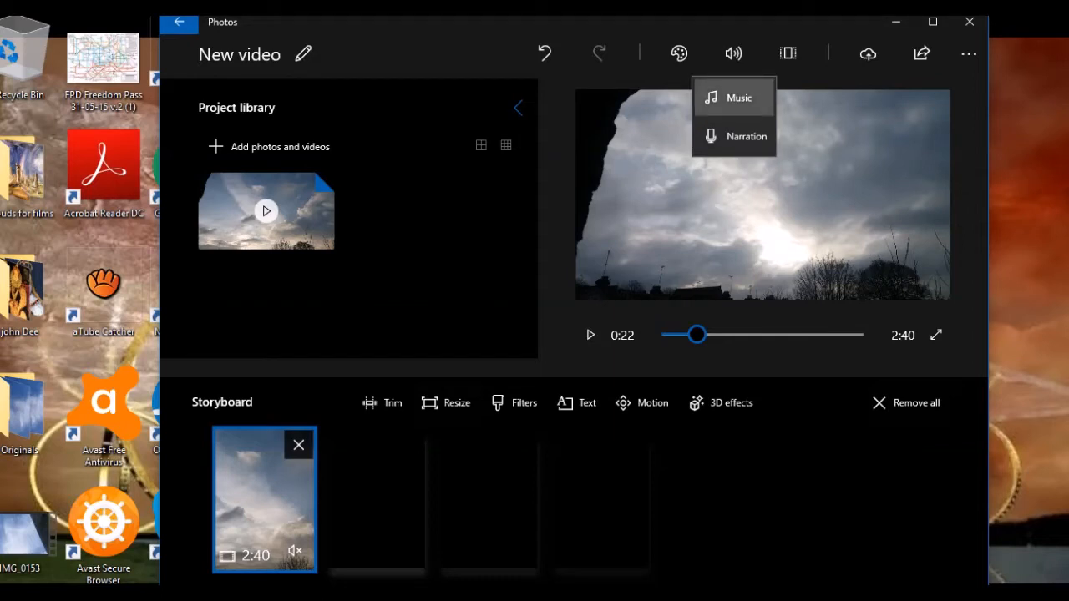
{"action": "left_click", "coordinate": [734, 98]}
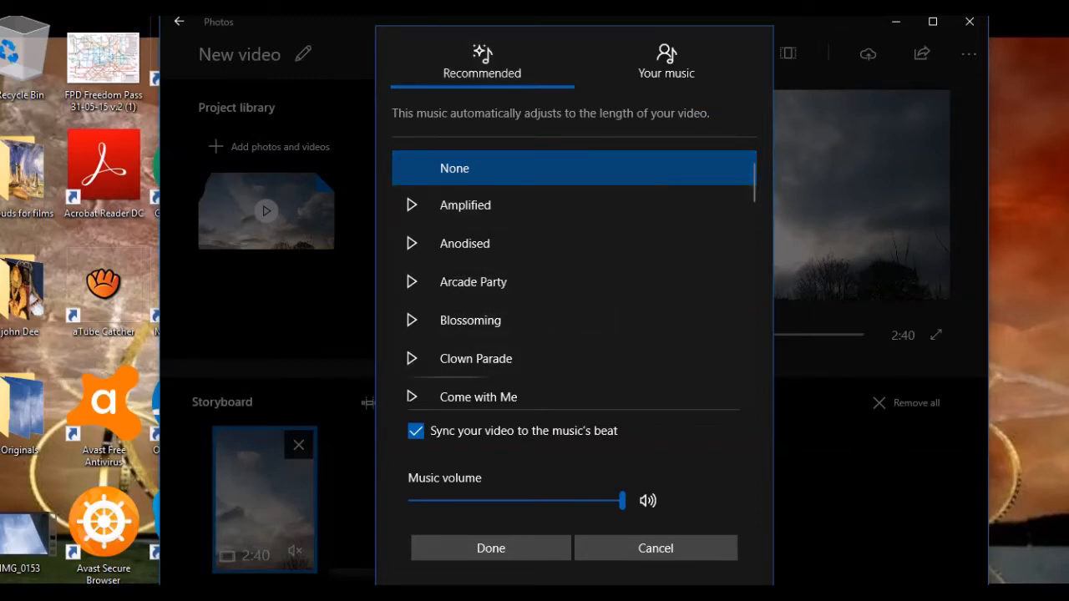
{"action": "scroll", "coordinate": [574, 280], "scroll_direction": "down", "scroll_amount": 5}
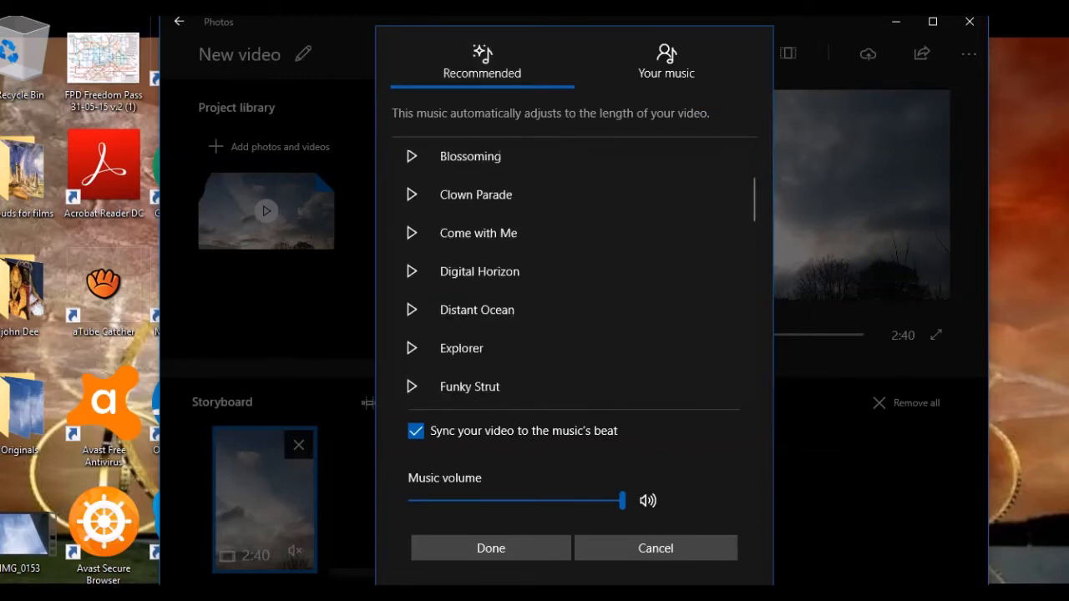
{"action": "scroll", "coordinate": [573, 284], "scroll_direction": "up", "scroll_amount": 1}
{"action": "scroll", "coordinate": [574, 284], "scroll_direction": "down", "scroll_amount": 3}
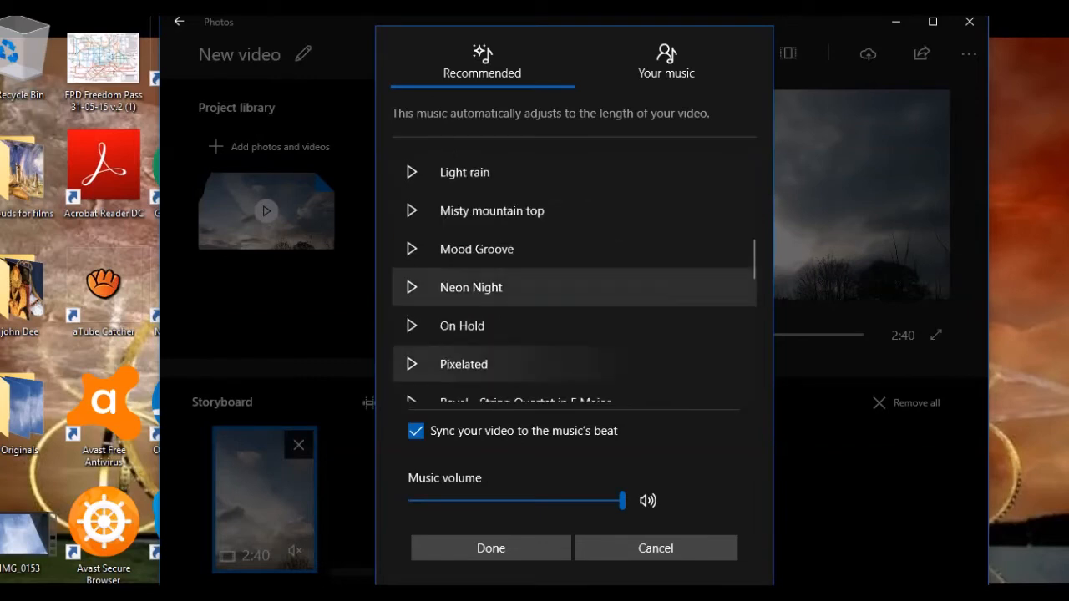
{"action": "scroll", "coordinate": [574, 284], "scroll_direction": "down", "scroll_amount": 2}
{"action": "scroll", "coordinate": [574, 284], "scroll_direction": "up", "scroll_amount": 9}
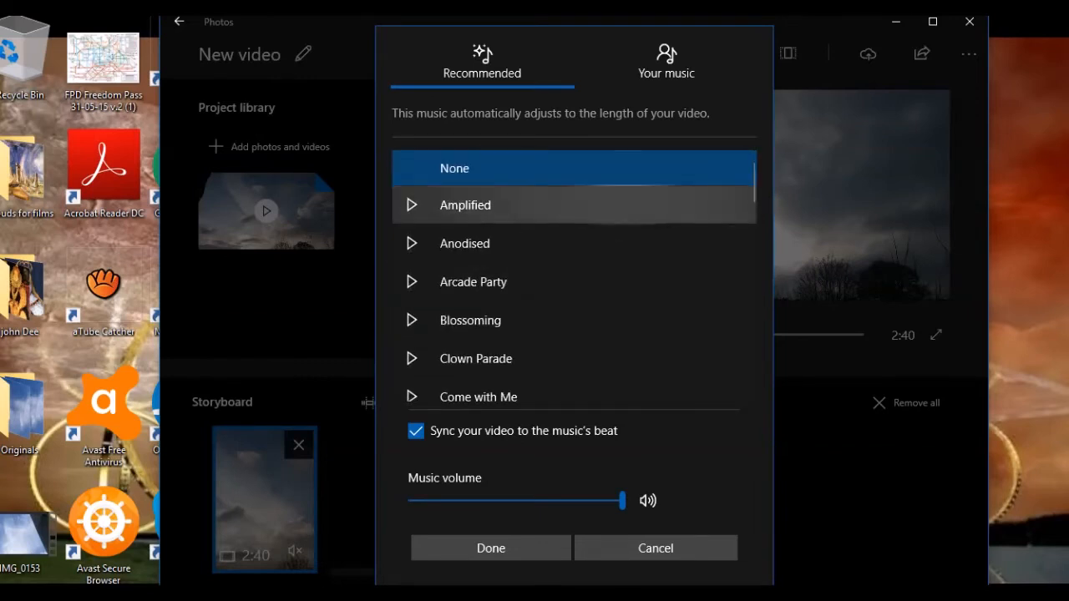
Add the music file "Gymnopedie No 2" from the Downloads folder as the video's background music and preview the result
{"action": "left_click", "coordinate": [667, 60]}
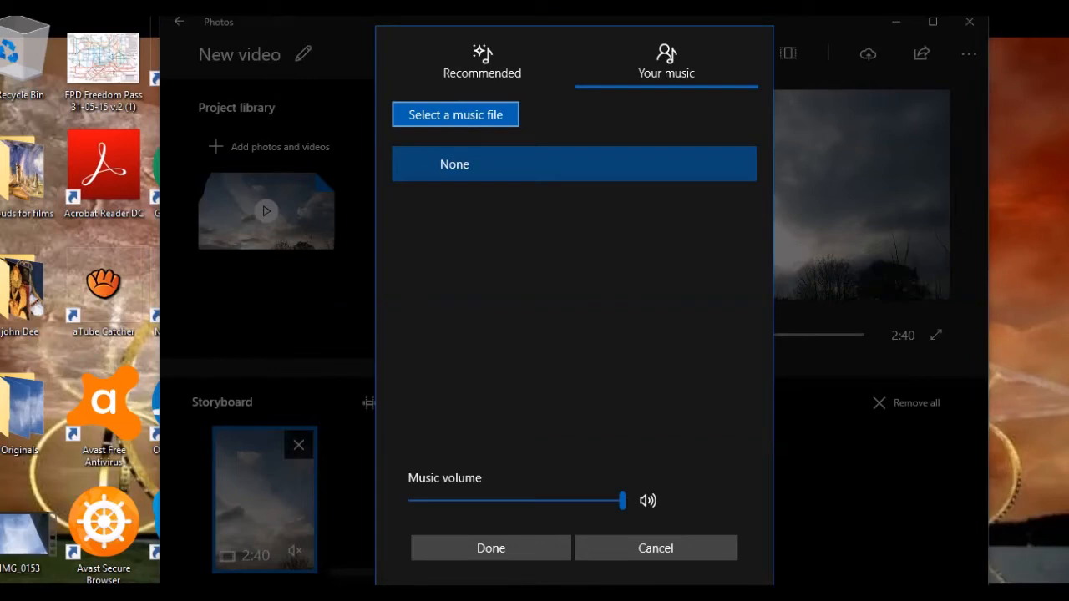
{"action": "left_click", "coordinate": [459, 114]}
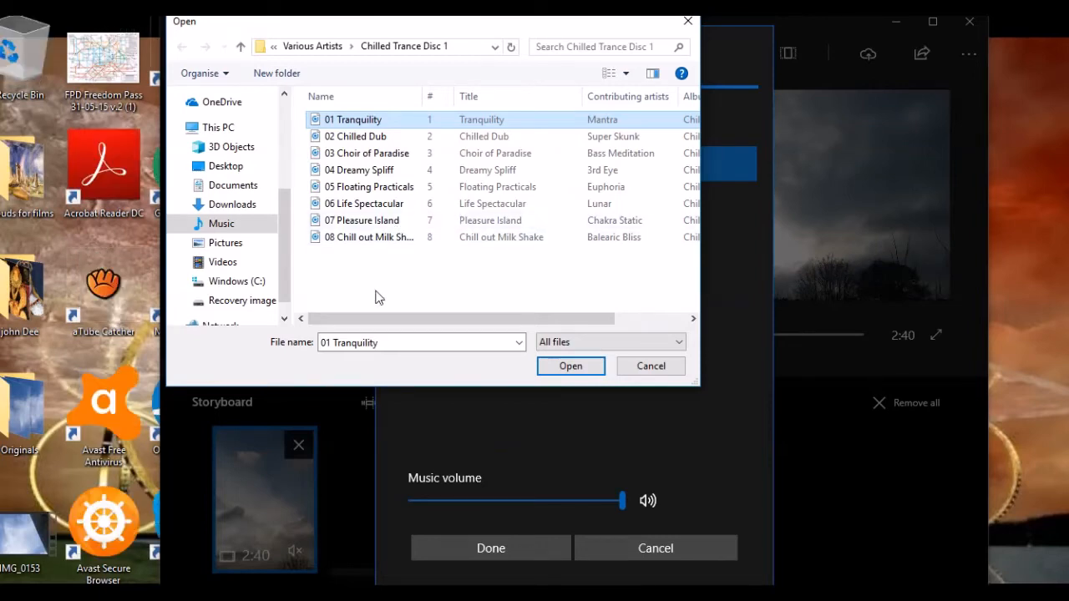
{"action": "left_click", "coordinate": [238, 205]}
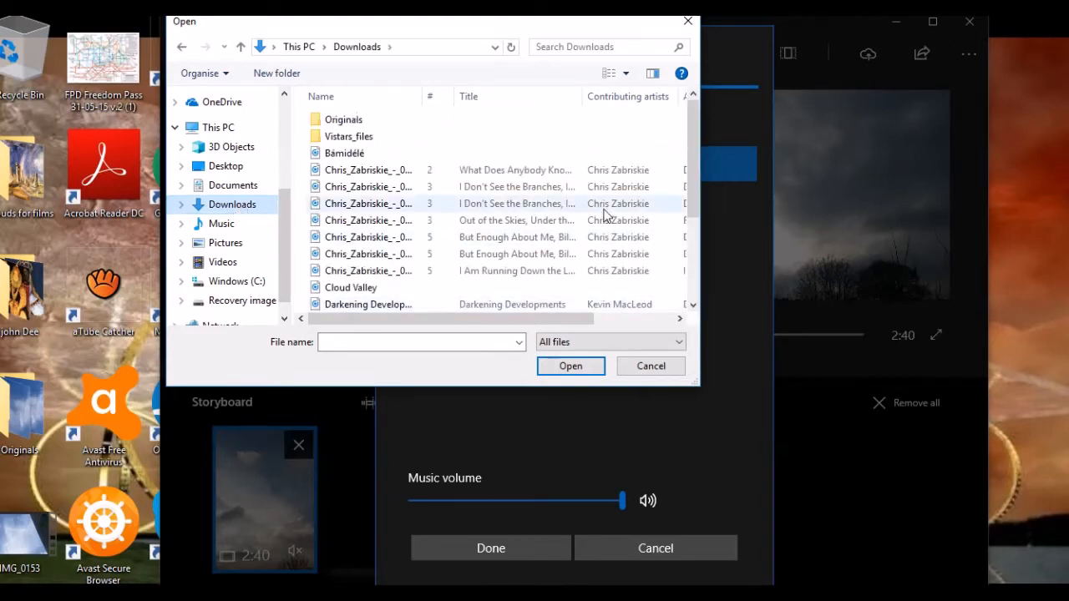
{"action": "scroll", "coordinate": [606, 216], "scroll_direction": "down", "scroll_amount": 2}
{"action": "scroll", "coordinate": [606, 215], "scroll_direction": "down", "scroll_amount": 1}
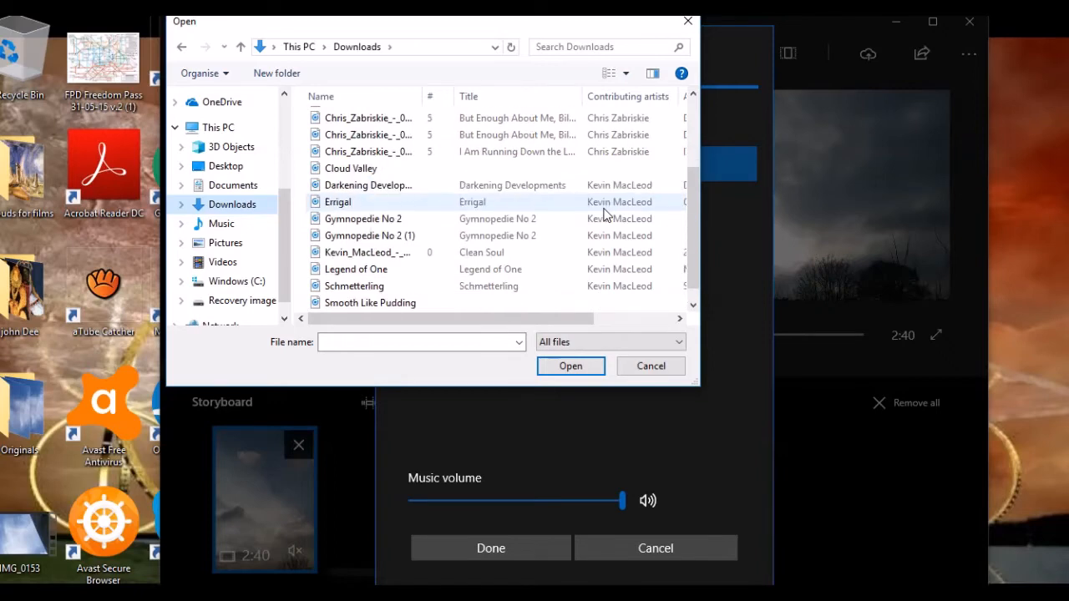
{"action": "left_click", "coordinate": [477, 222]}
{"action": "left_click", "coordinate": [565, 367]}
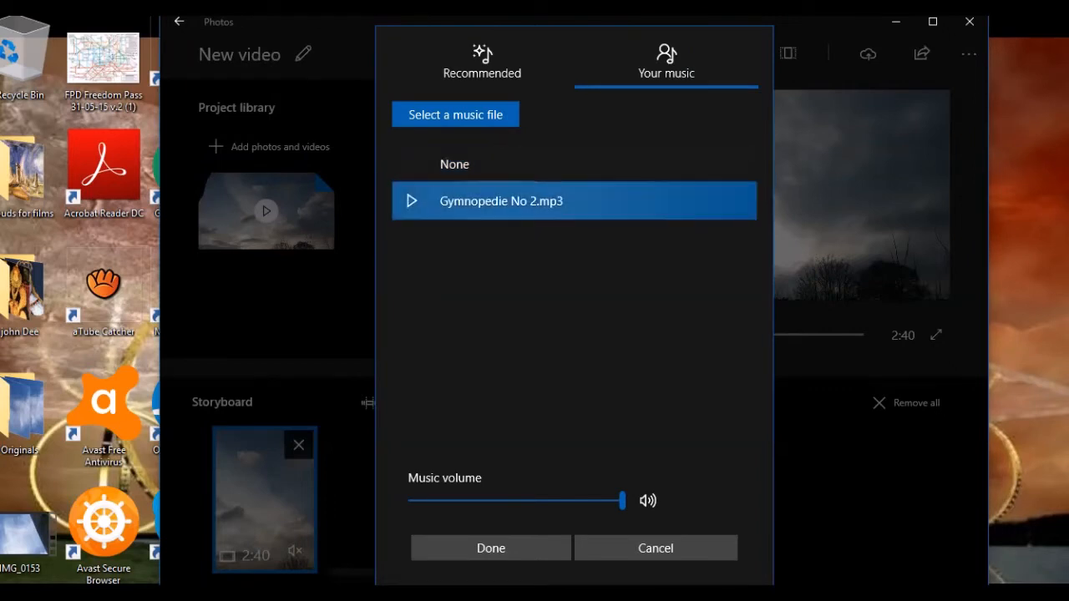
{"action": "left_click", "coordinate": [491, 548]}
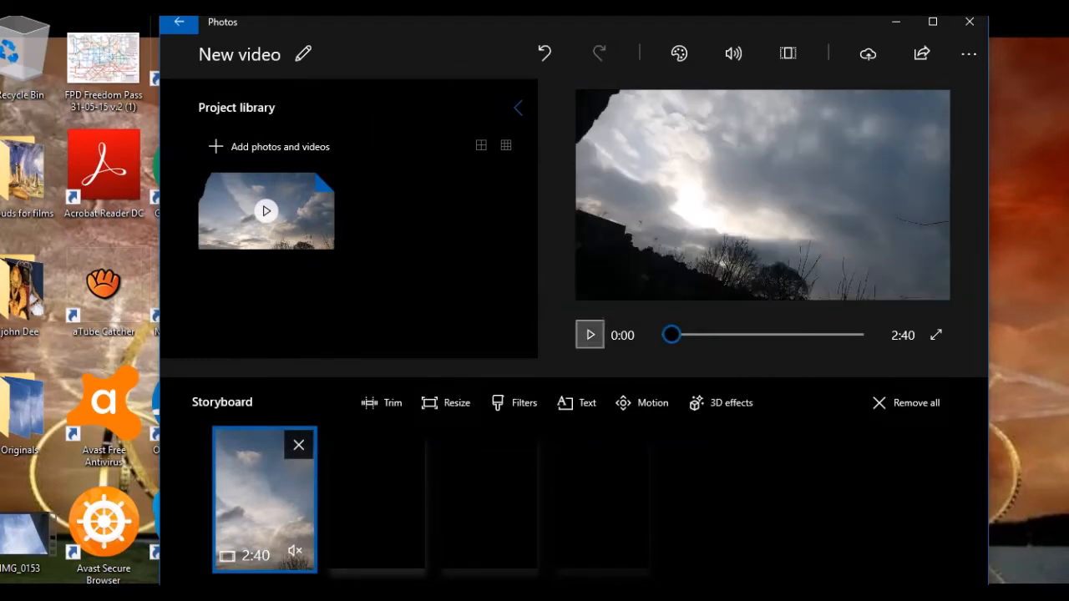
{"action": "left_click", "coordinate": [590, 335]}
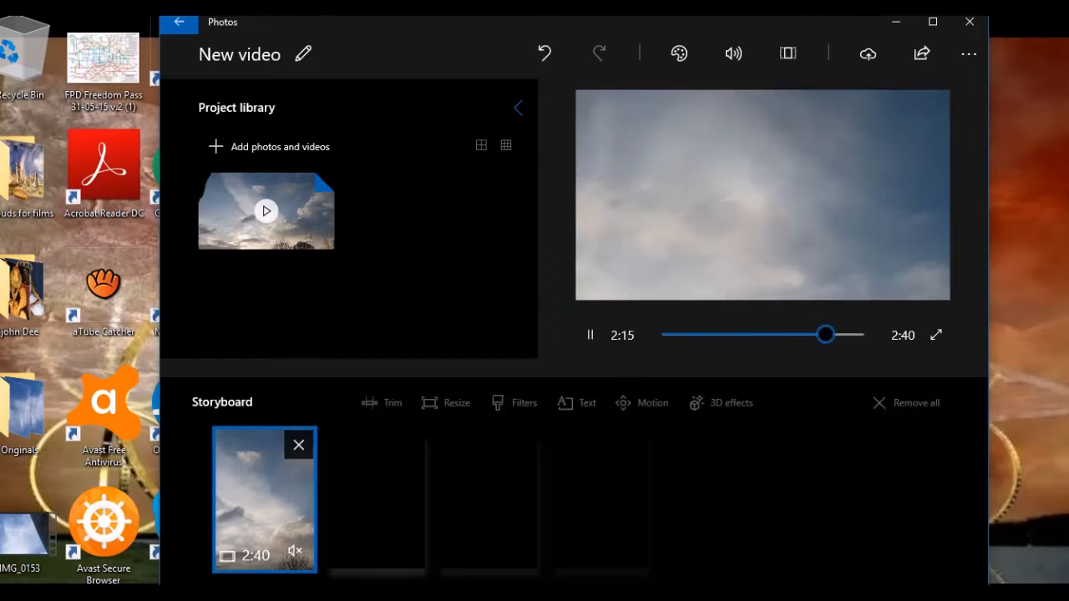
{"action": "left_click", "coordinate": [590, 335]}
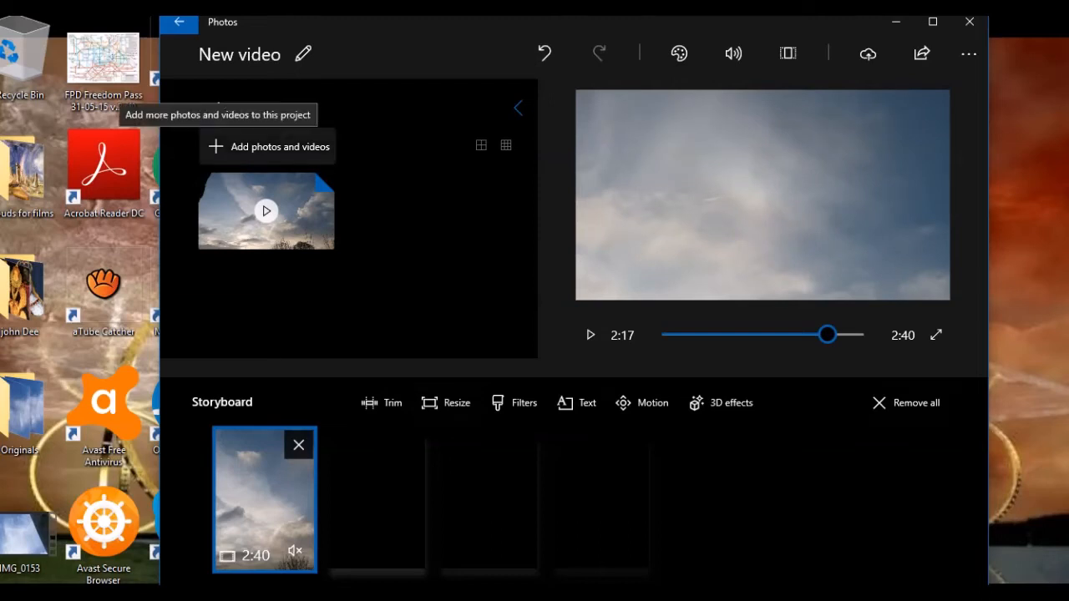
Import photo(6) from the "a google+" folder in Pictures on this PC and place it after the clip in the storyboard
{"action": "left_click", "coordinate": [269, 146]}
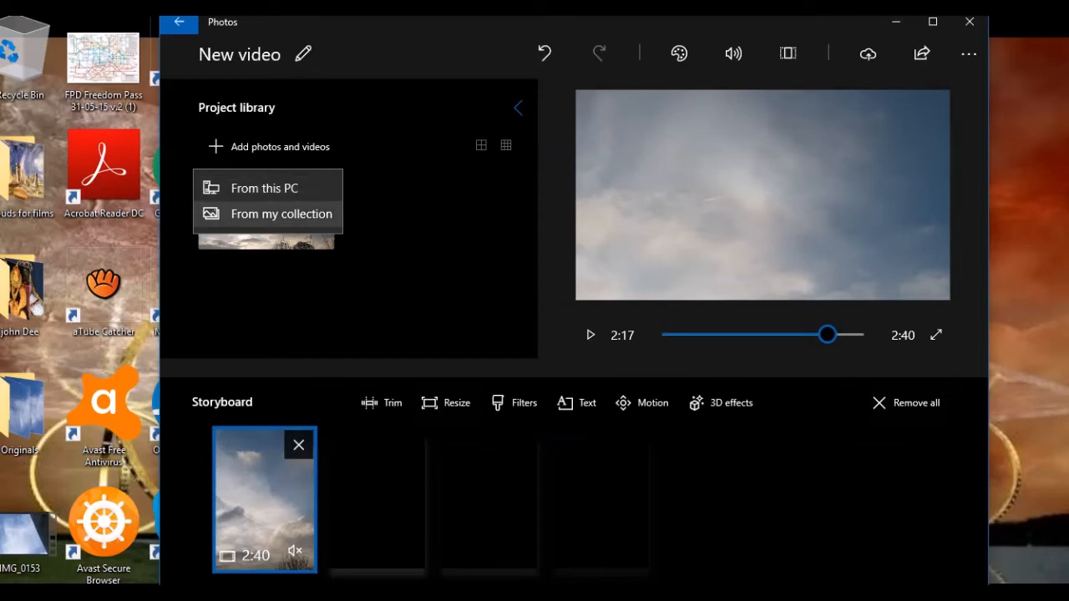
{"action": "left_click", "coordinate": [264, 188]}
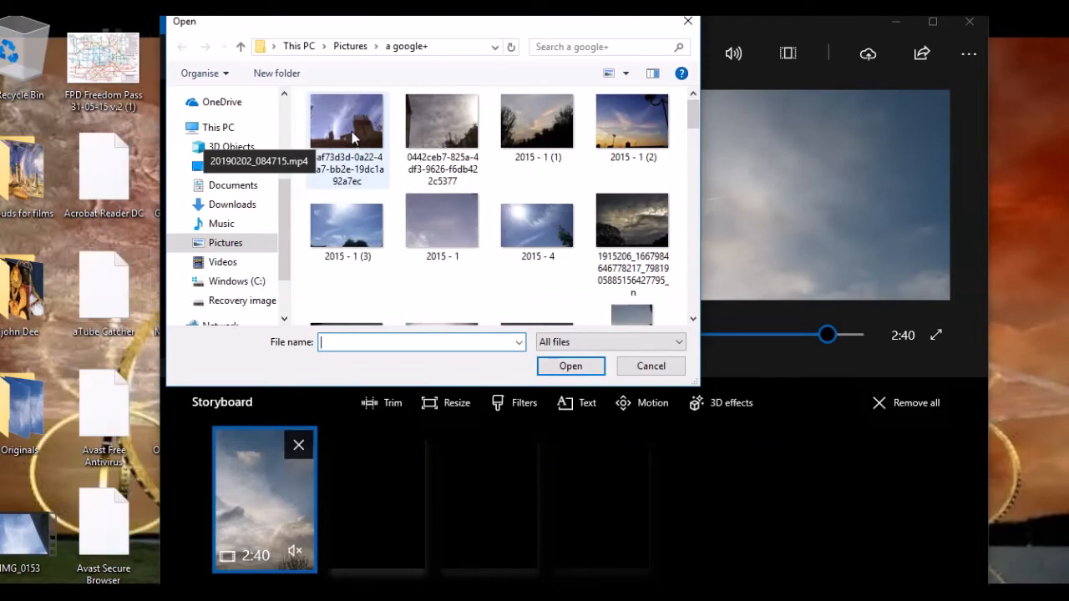
{"action": "left_click", "coordinate": [221, 247]}
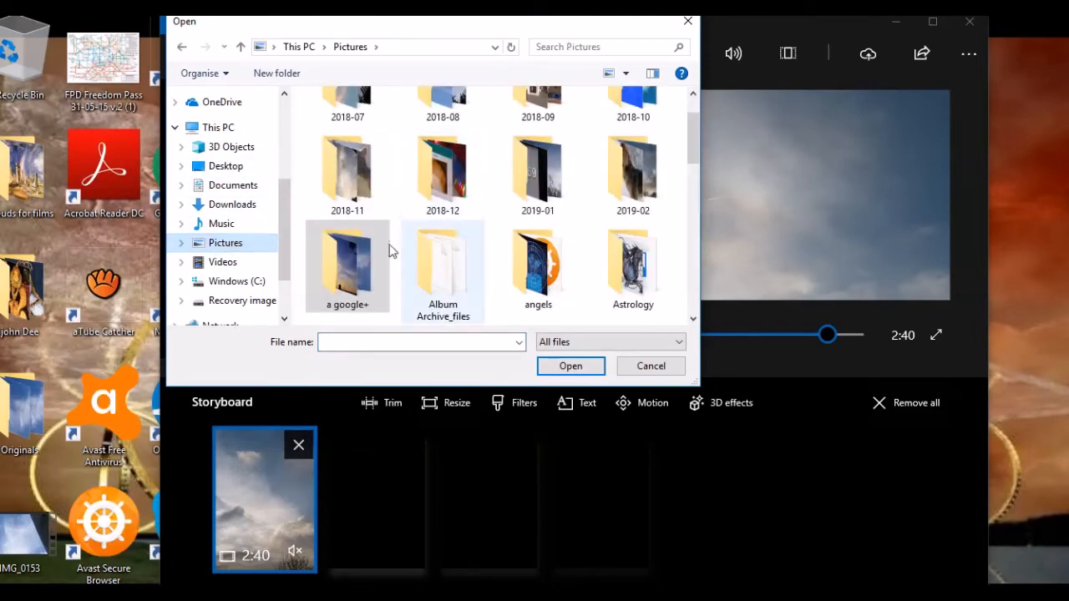
{"action": "double_click", "coordinate": [347, 282]}
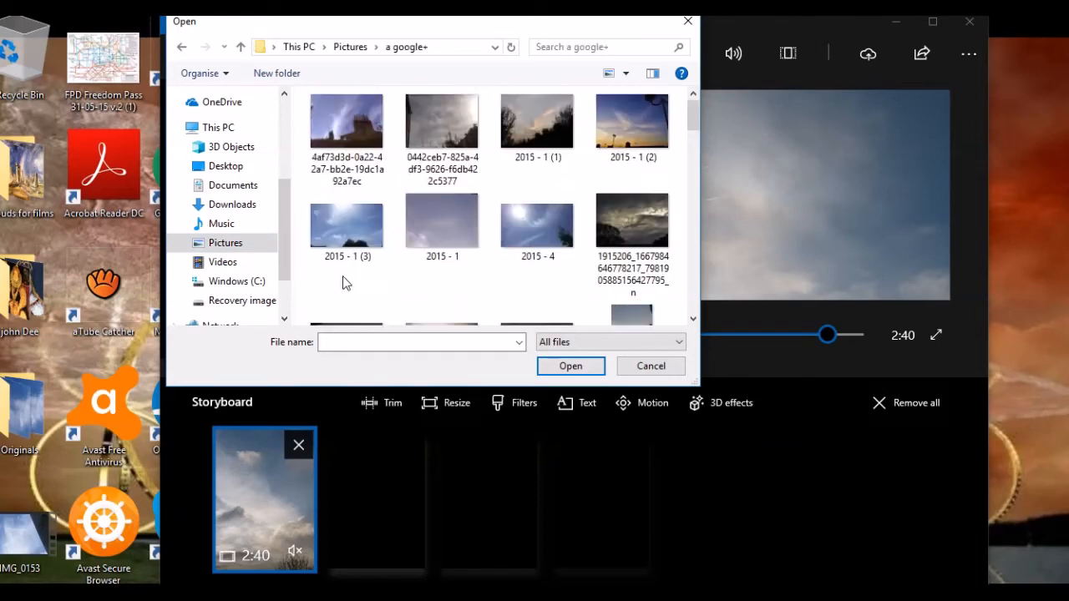
{"action": "scroll", "coordinate": [403, 282], "scroll_direction": "down", "scroll_amount": 10}
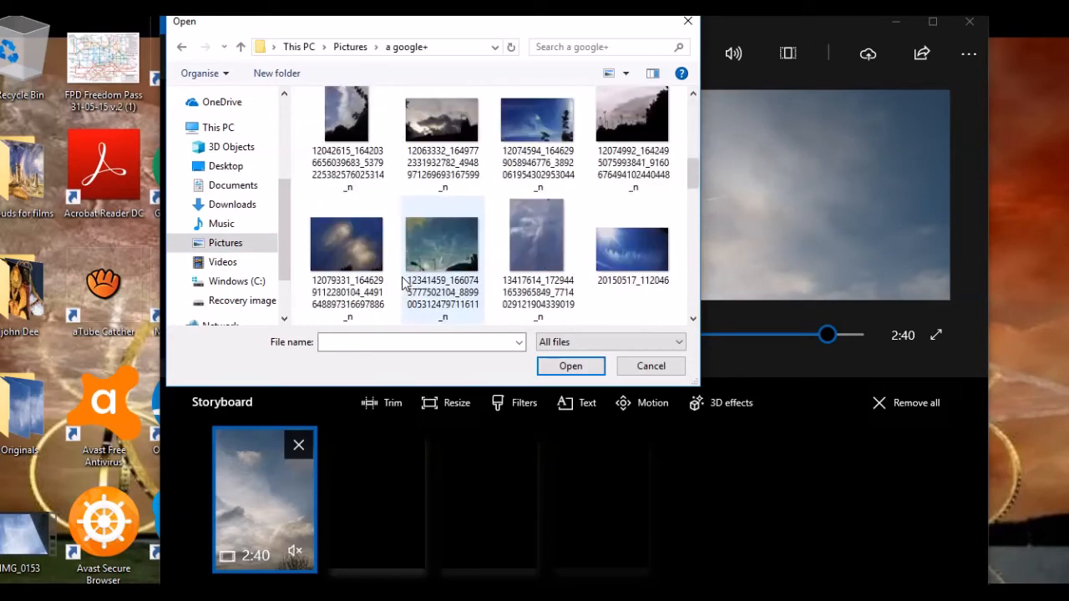
{"action": "scroll", "coordinate": [402, 282], "scroll_direction": "down", "scroll_amount": 2}
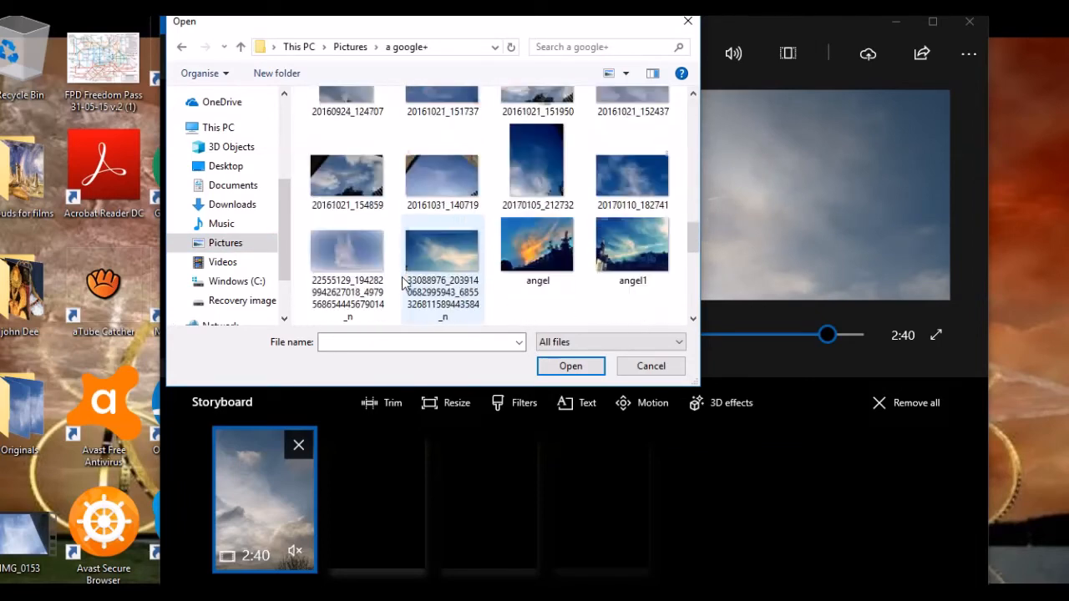
{"action": "scroll", "coordinate": [404, 282], "scroll_direction": "down", "scroll_amount": 2}
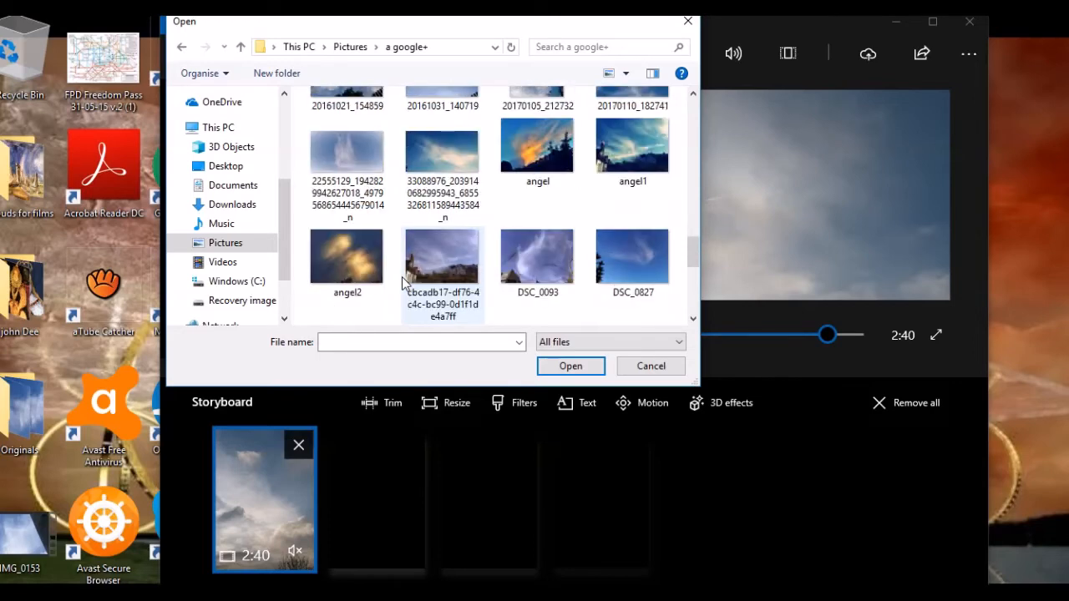
{"action": "scroll", "coordinate": [402, 282], "scroll_direction": "down", "scroll_amount": 4}
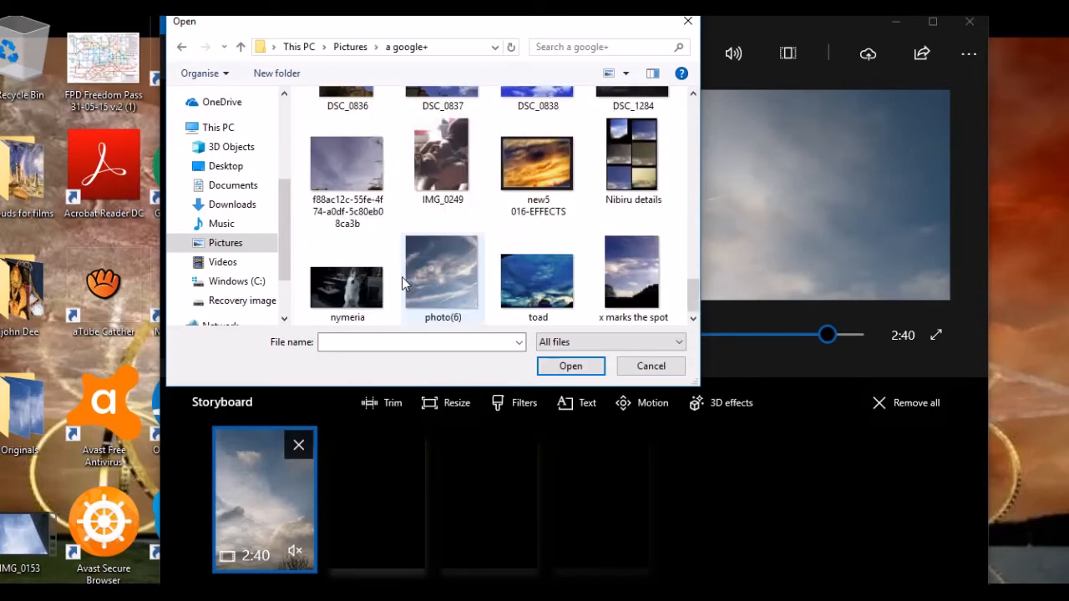
{"action": "left_click", "coordinate": [446, 275]}
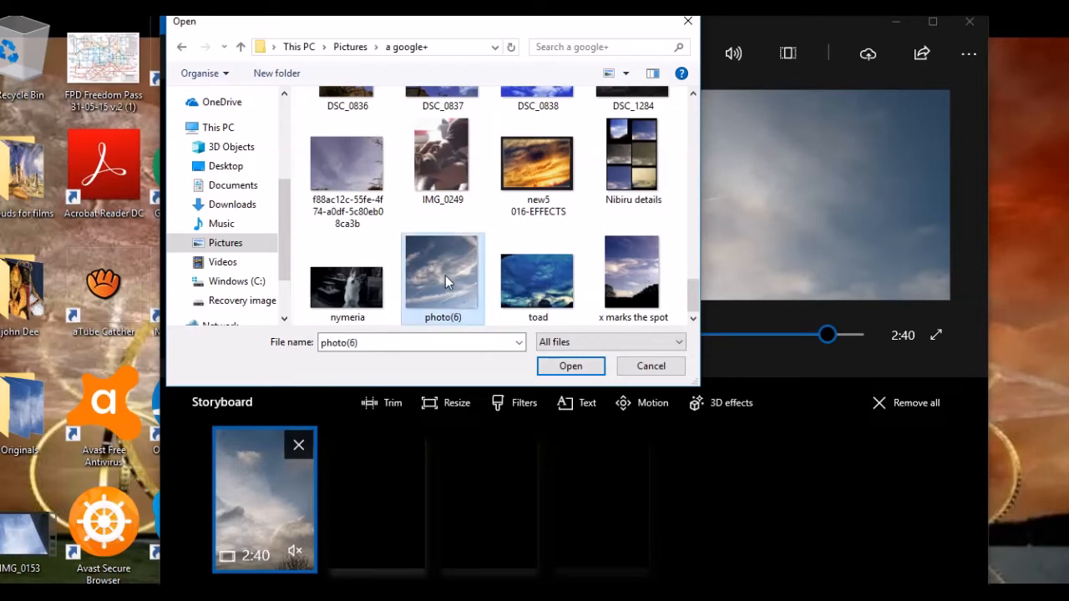
{"action": "left_click", "coordinate": [565, 364]}
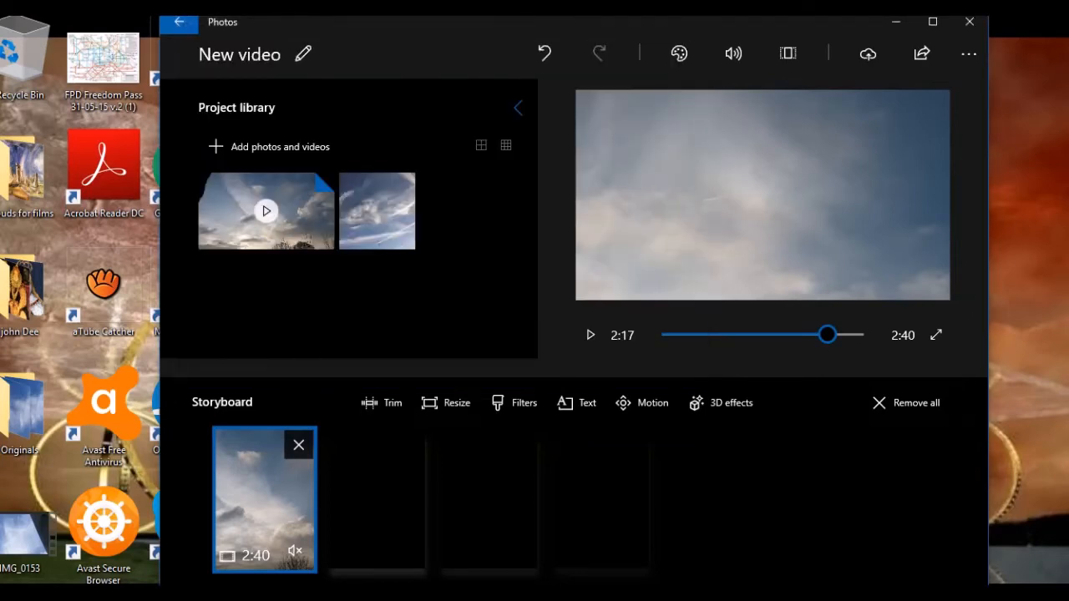
{"action": "left_click_drag", "start_coordinate": [376, 210], "coordinate": [378, 500]}
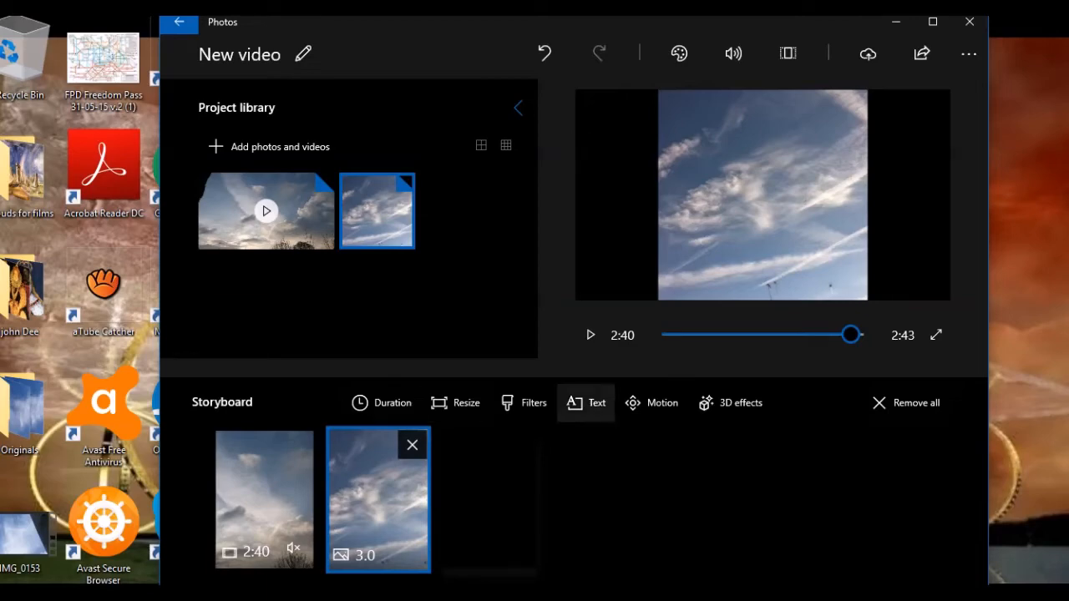
Add the text "Thanks for Watching" to the storyboard photo in the Classic animated style
{"action": "left_click", "coordinate": [586, 403]}
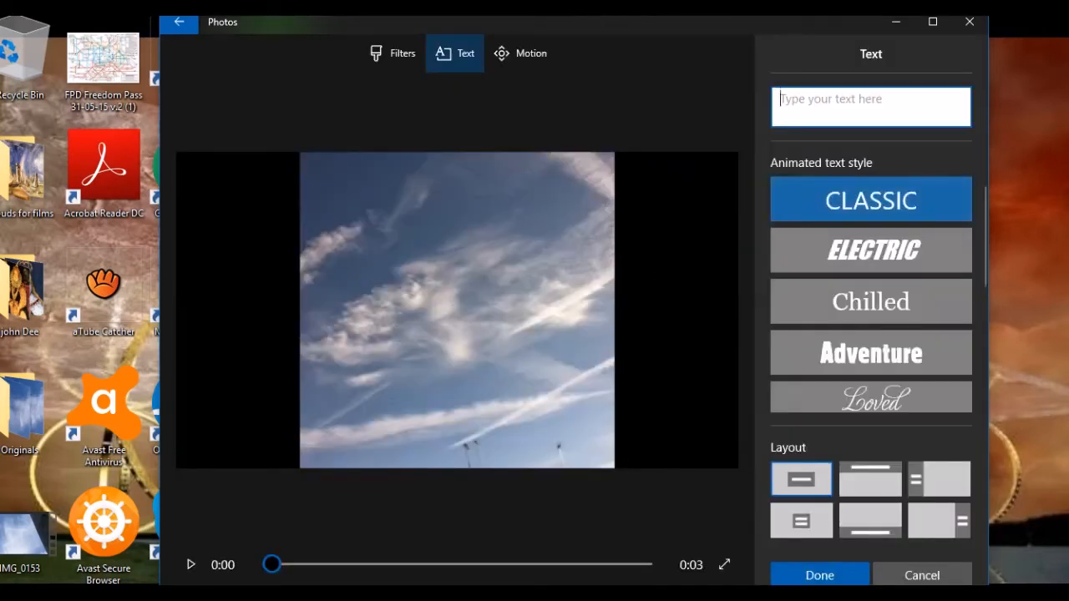
{"action": "left_click", "coordinate": [870, 199]}
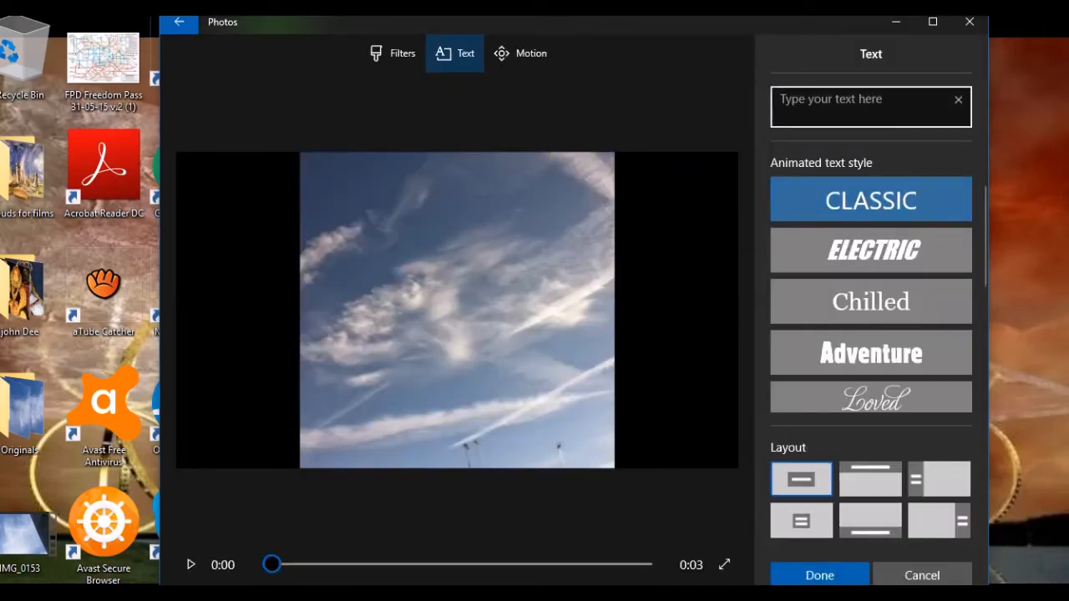
{"action": "left_click", "coordinate": [816, 106]}
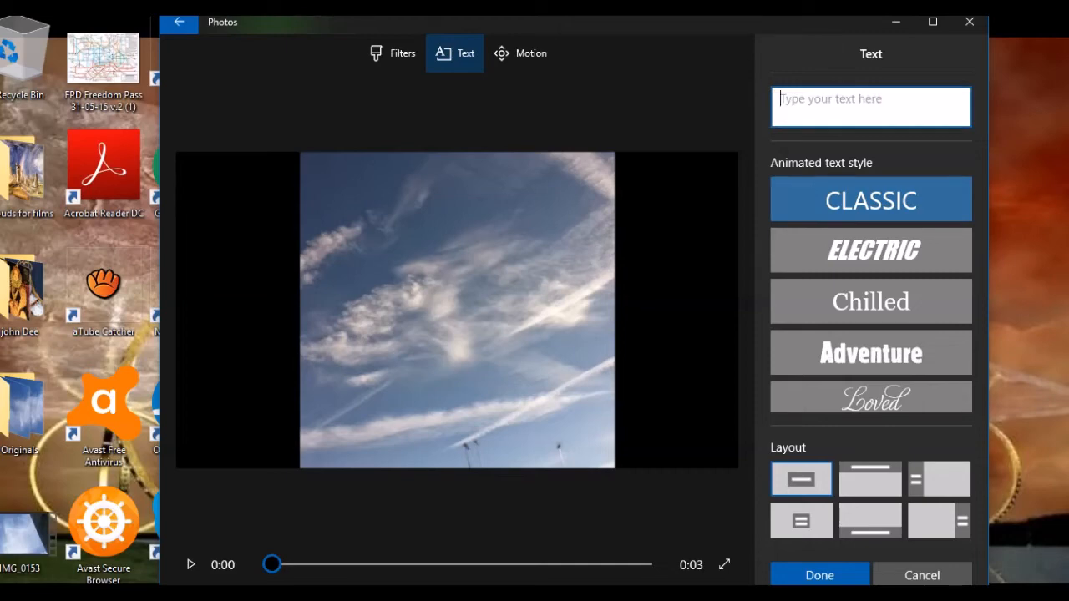
{"action": "type", "text": "Thanks"}
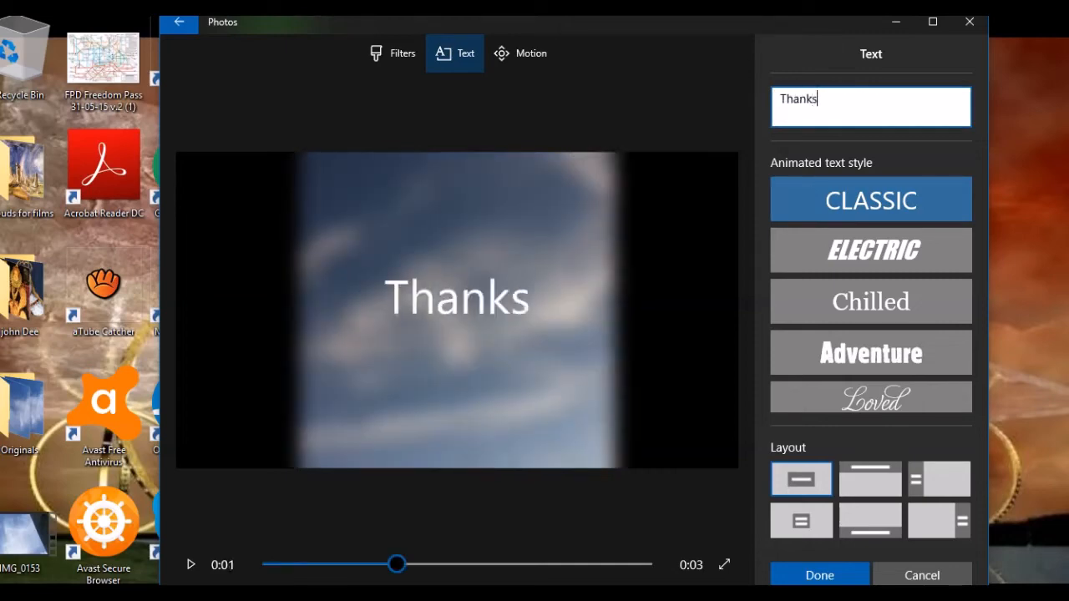
{"action": "type", "text": "for"}
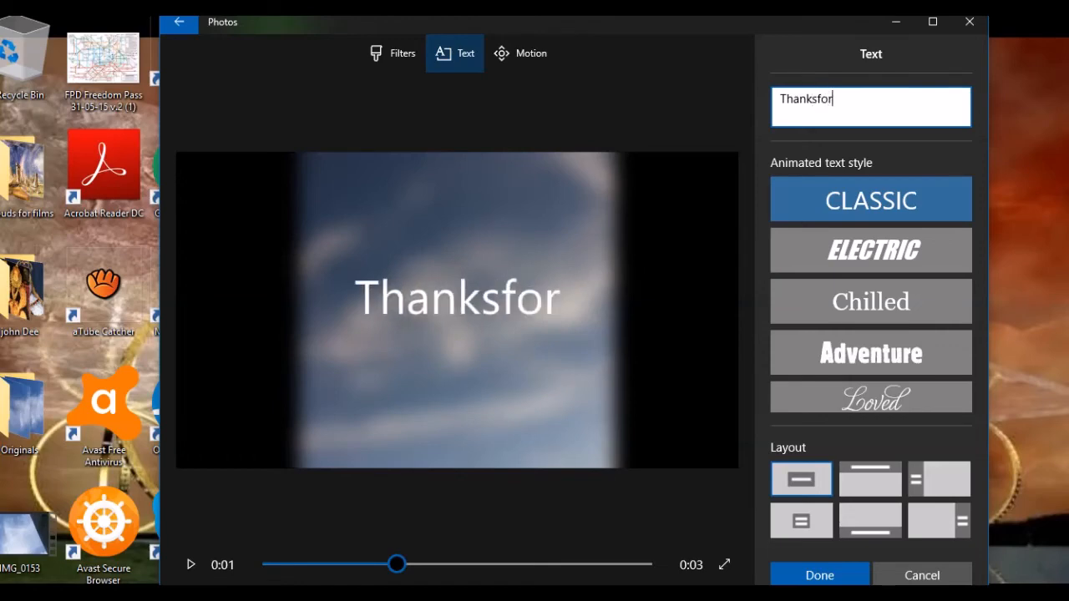
{"action": "type", "text": " Watching"}
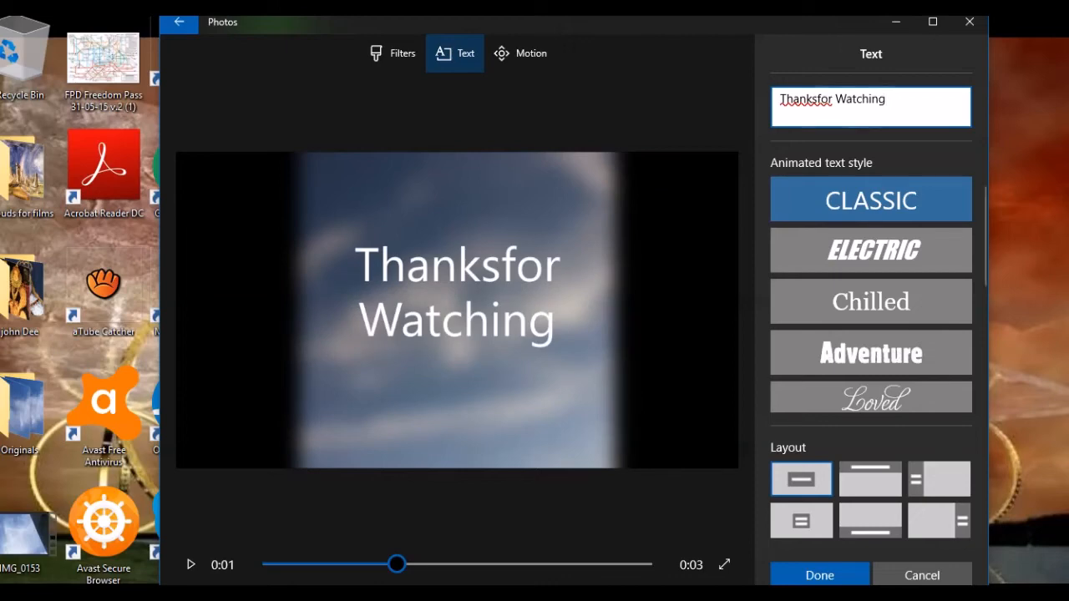
{"action": "left_click", "coordinate": [817, 98]}
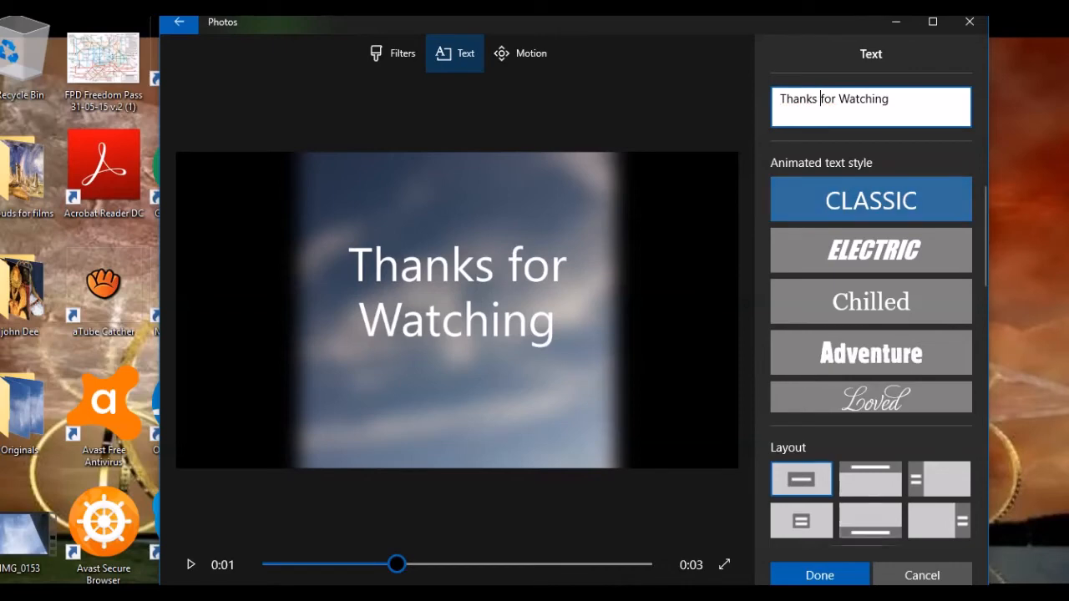
Place the "Thanks for Watching" caption along the photo's lower edge, compare text styles, apply Loved, and preview the video's ending from 2:17
{"action": "left_click", "coordinate": [869, 521]}
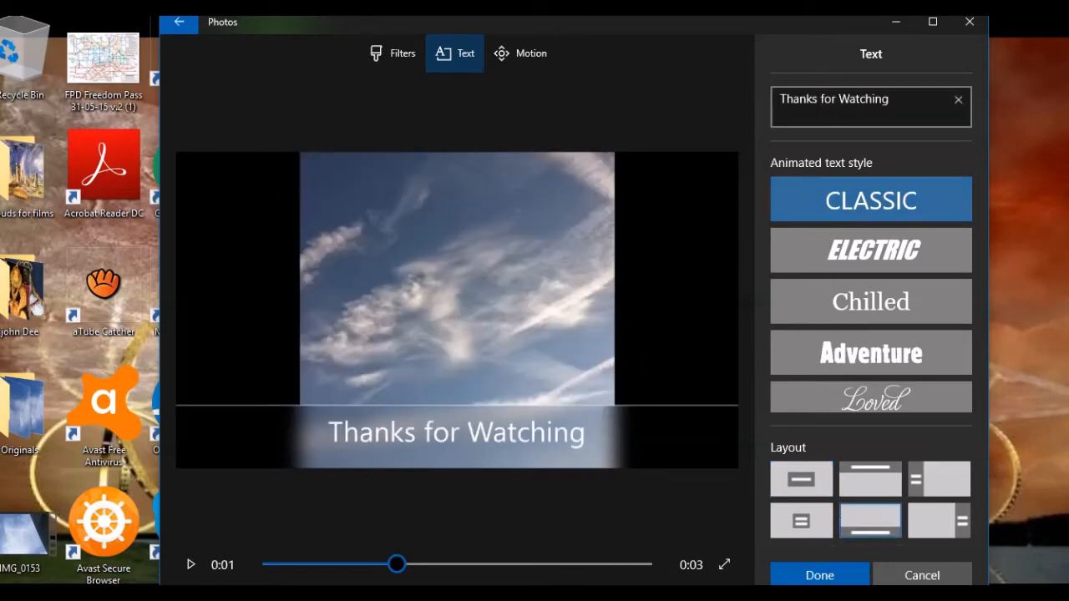
{"action": "left_click", "coordinate": [871, 250]}
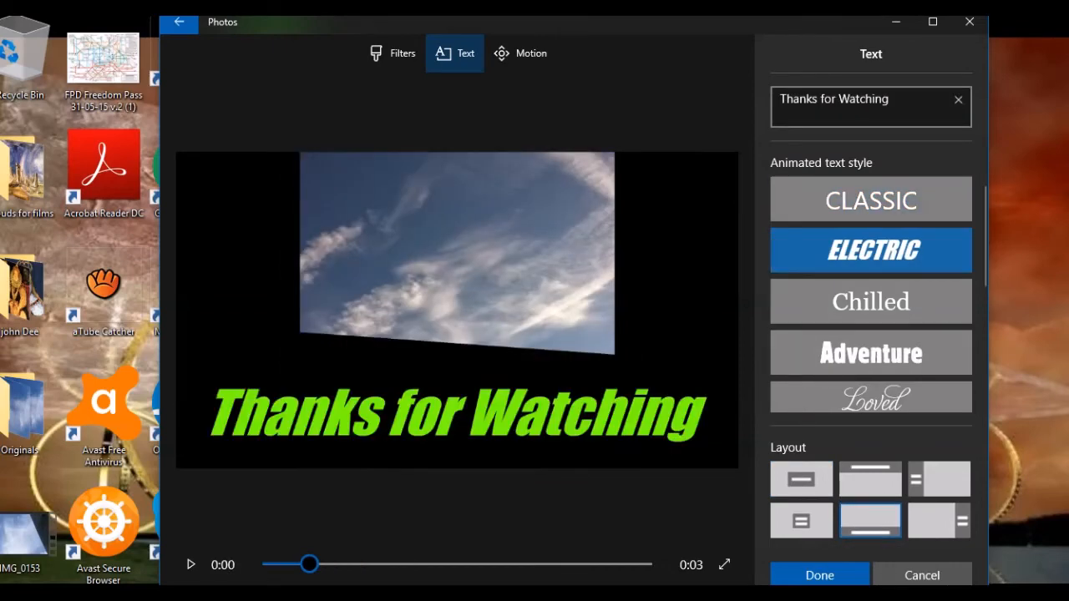
{"action": "left_click", "coordinate": [871, 301]}
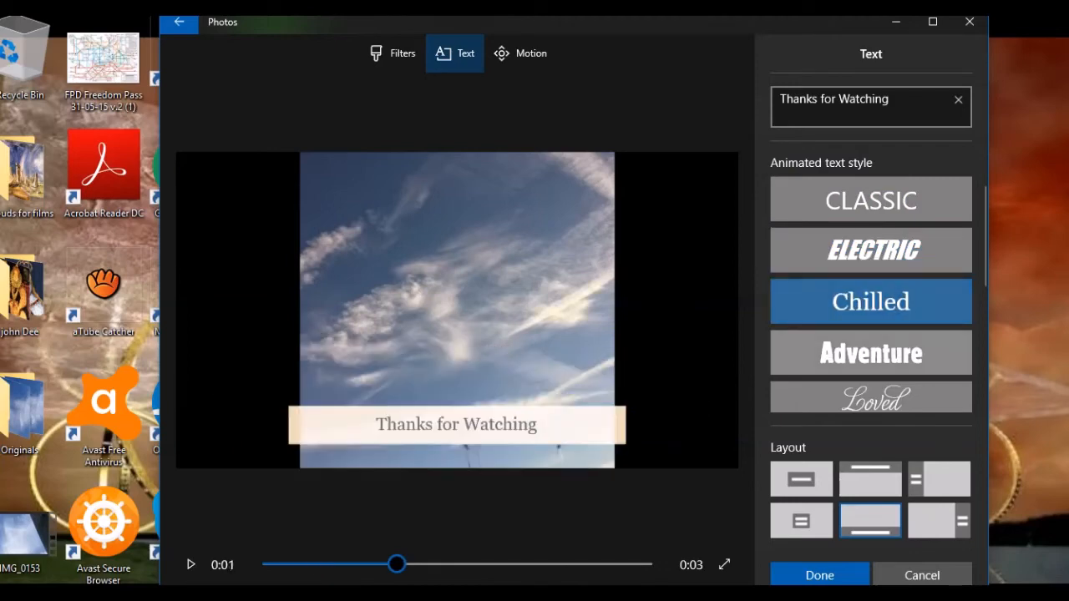
{"action": "left_click", "coordinate": [870, 352]}
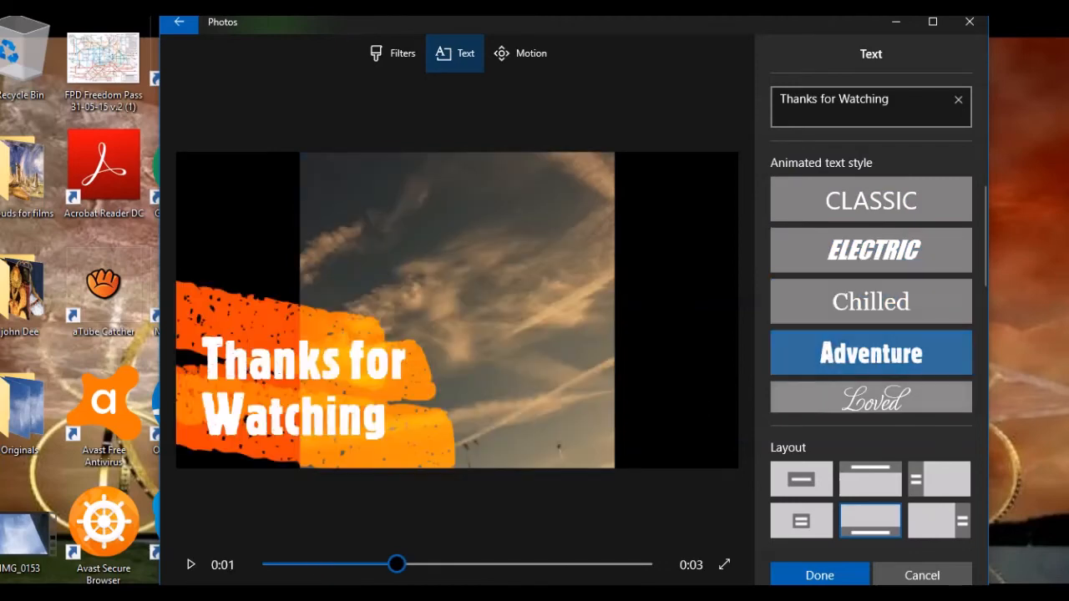
{"action": "left_click", "coordinate": [870, 398]}
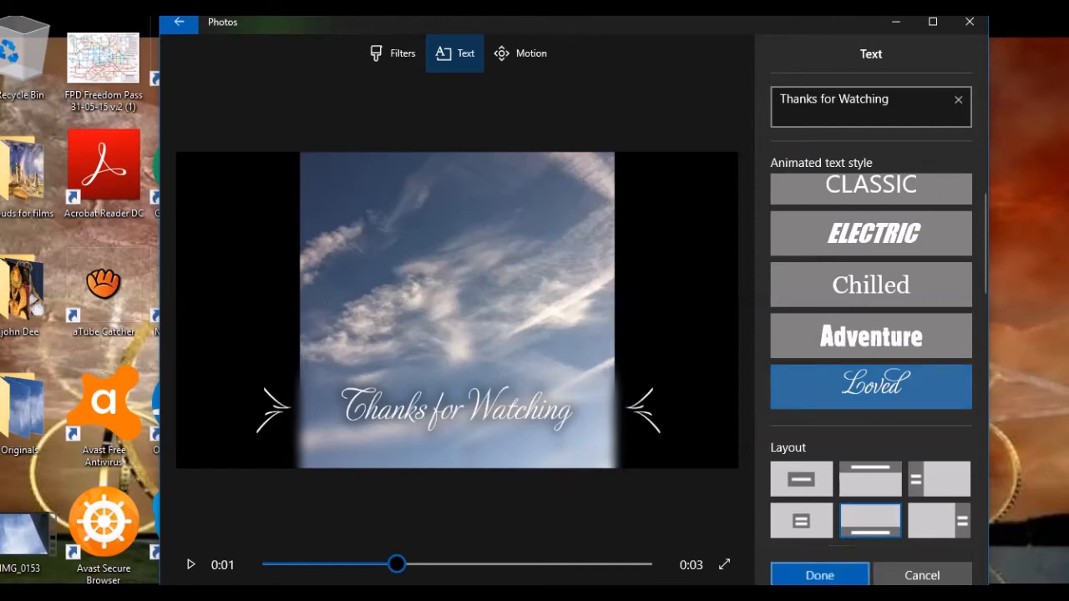
{"action": "left_click", "coordinate": [820, 576]}
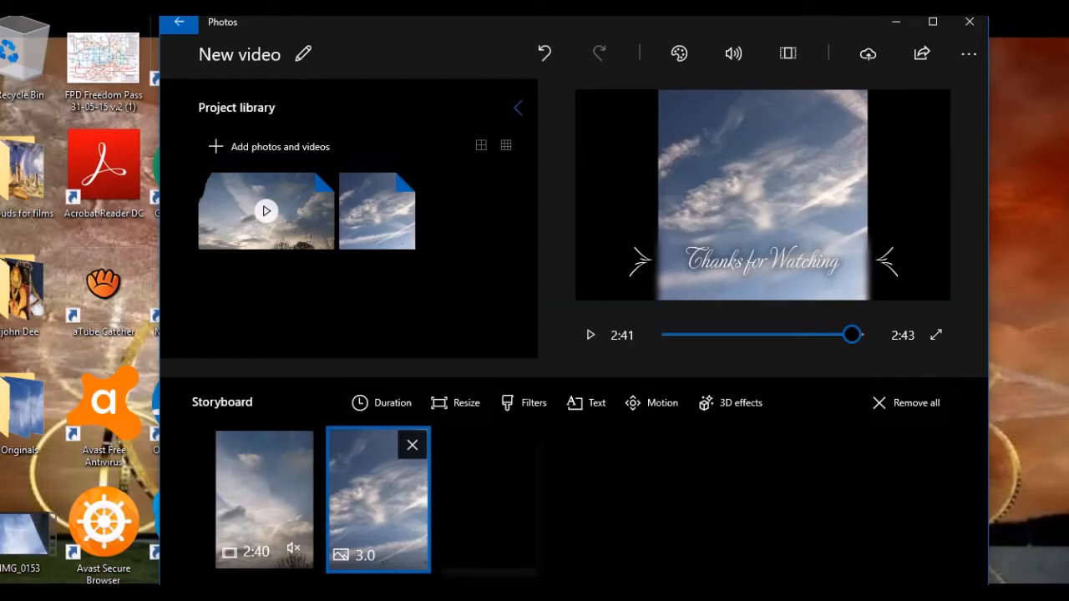
{"action": "left_click", "coordinate": [826, 334]}
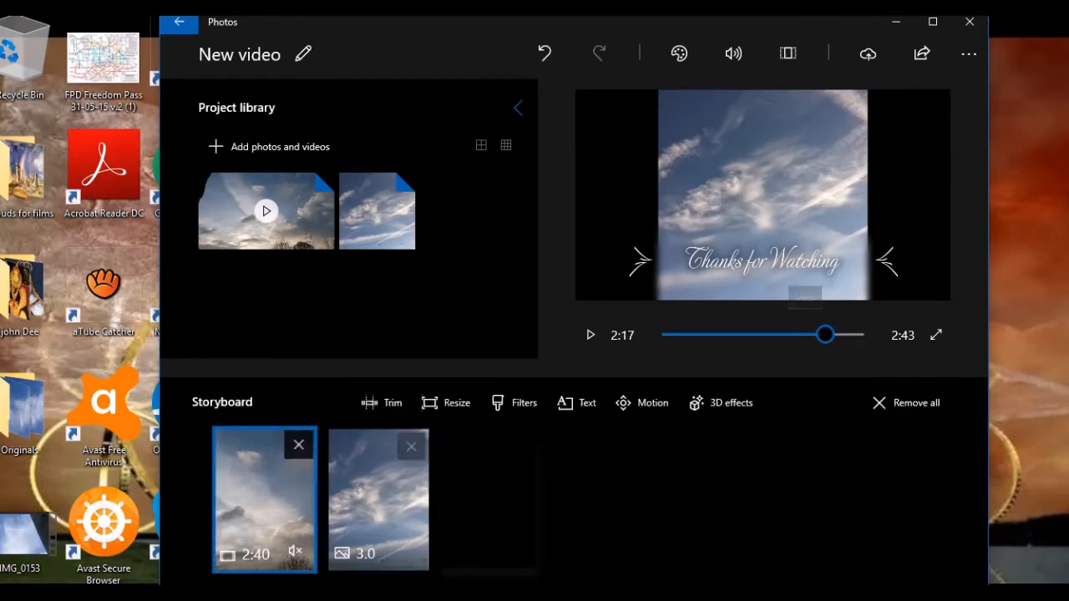
{"action": "left_click", "coordinate": [590, 335]}
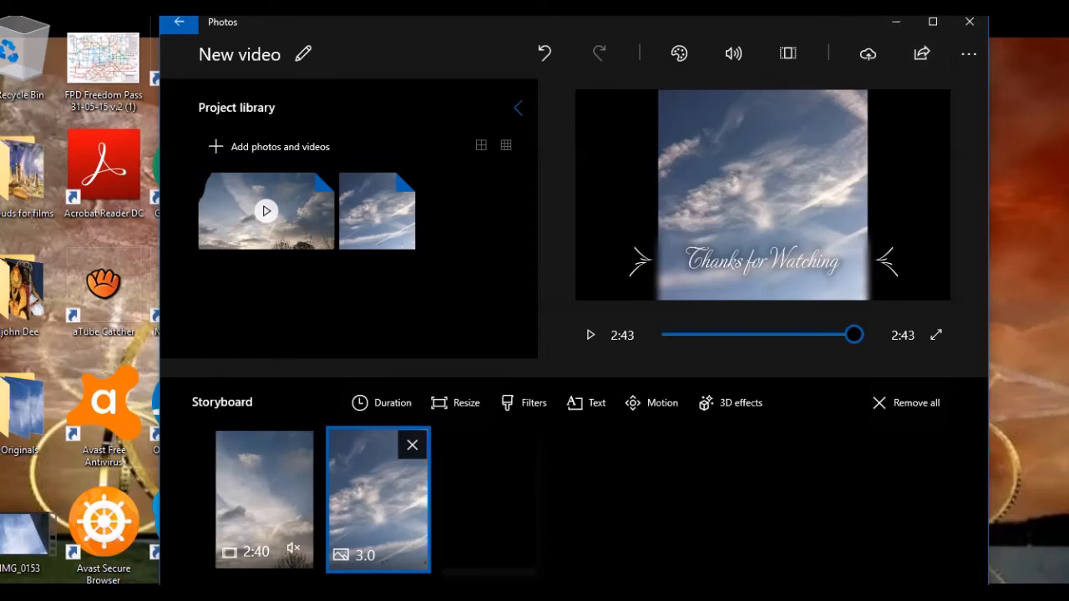
Maximize the project window and export the video at the M file size, best for sharing online
{"action": "left_click", "coordinate": [933, 22]}
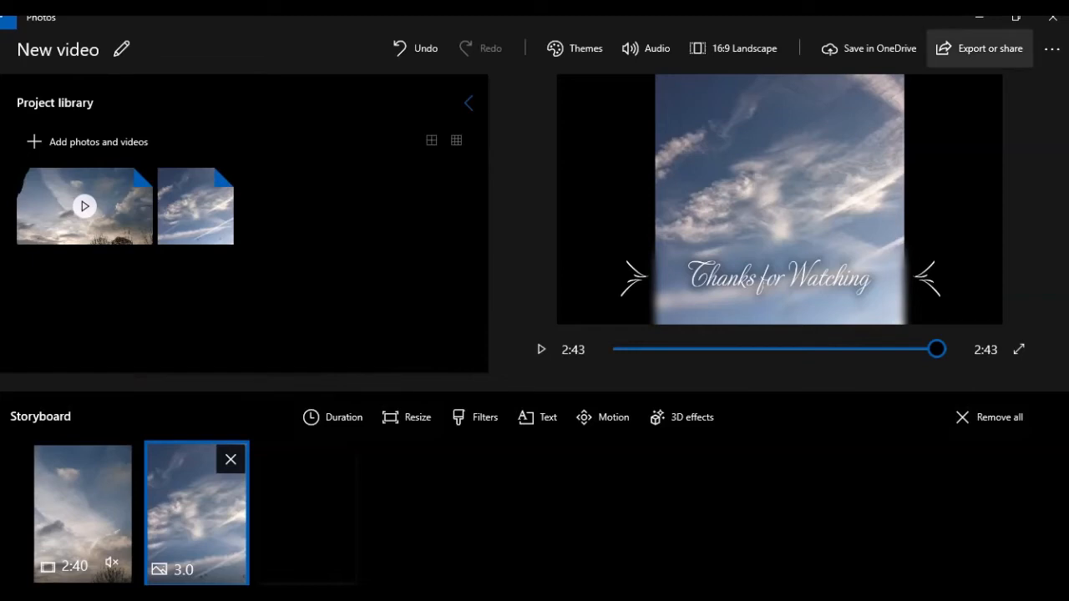
{"action": "left_click", "coordinate": [981, 48]}
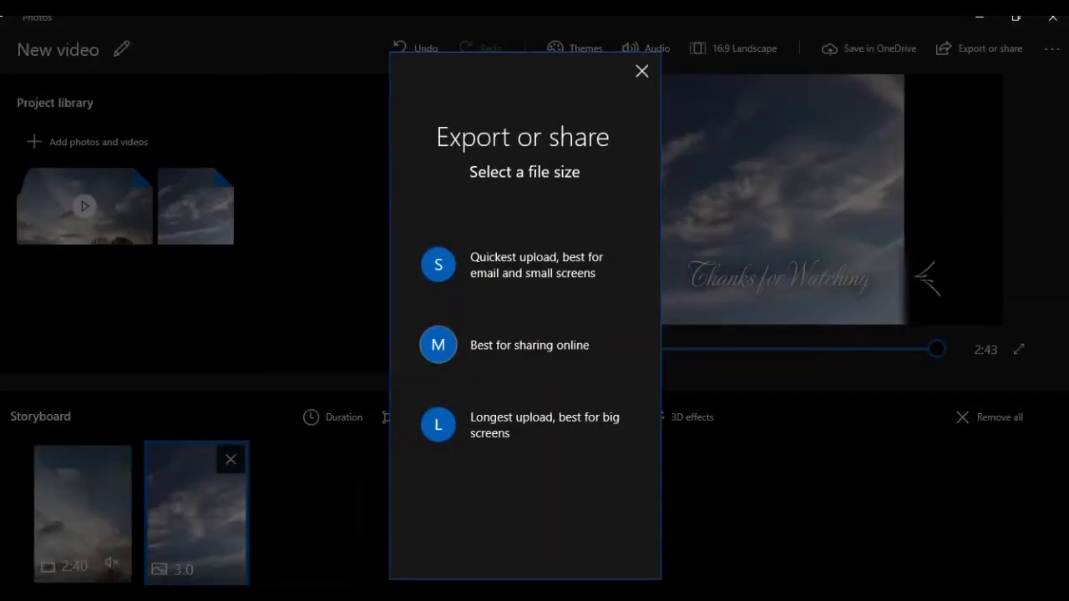
{"action": "left_click", "coordinate": [439, 344]}
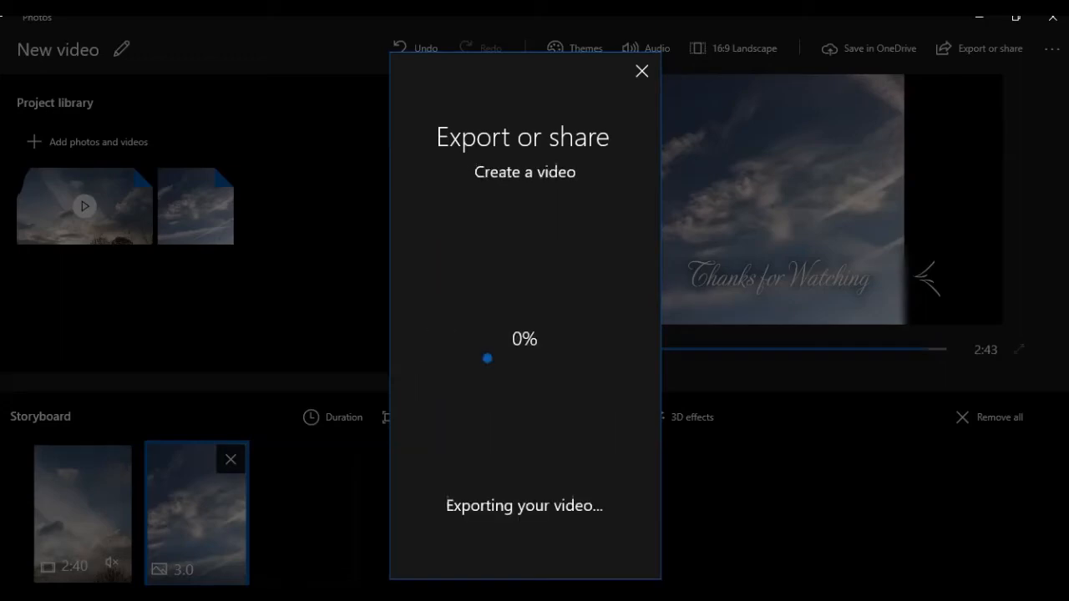